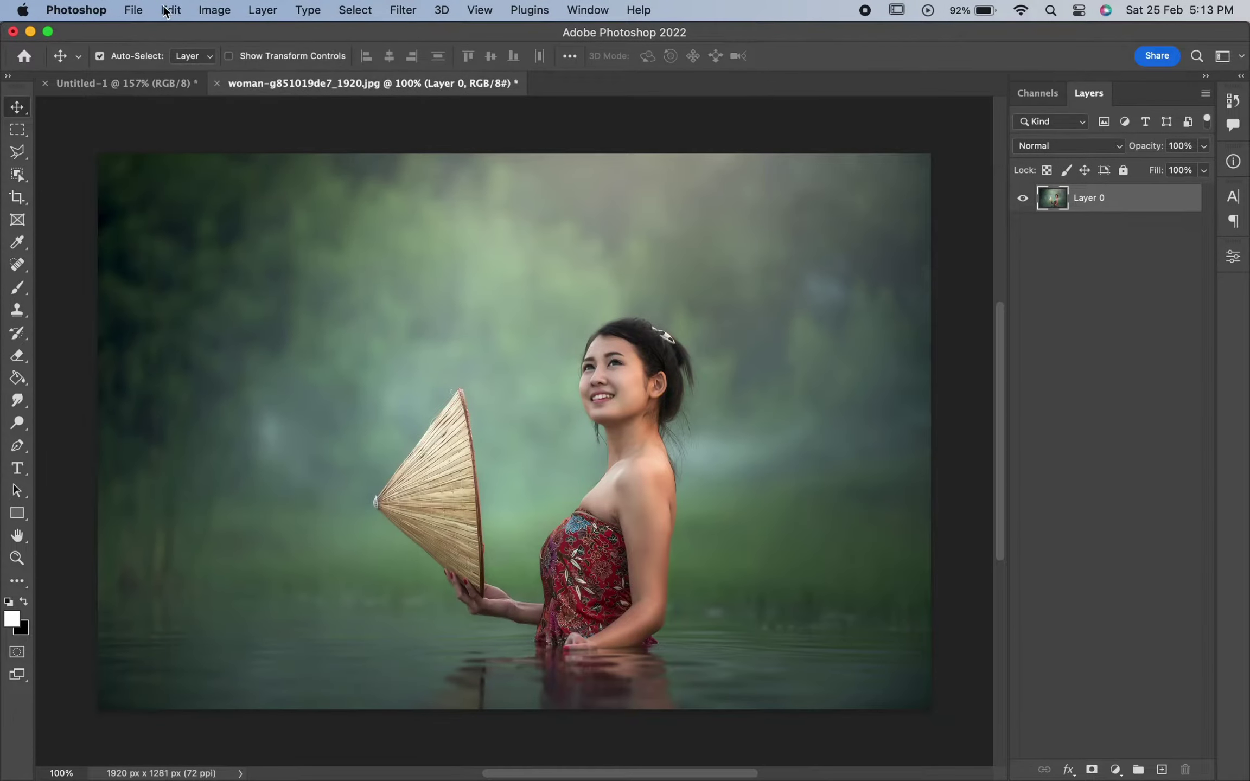
Step: Copy the woman-in-water photo and paste it into the blank Untitled-1 document
{"action": "left_click", "coordinate": [166, 11]}
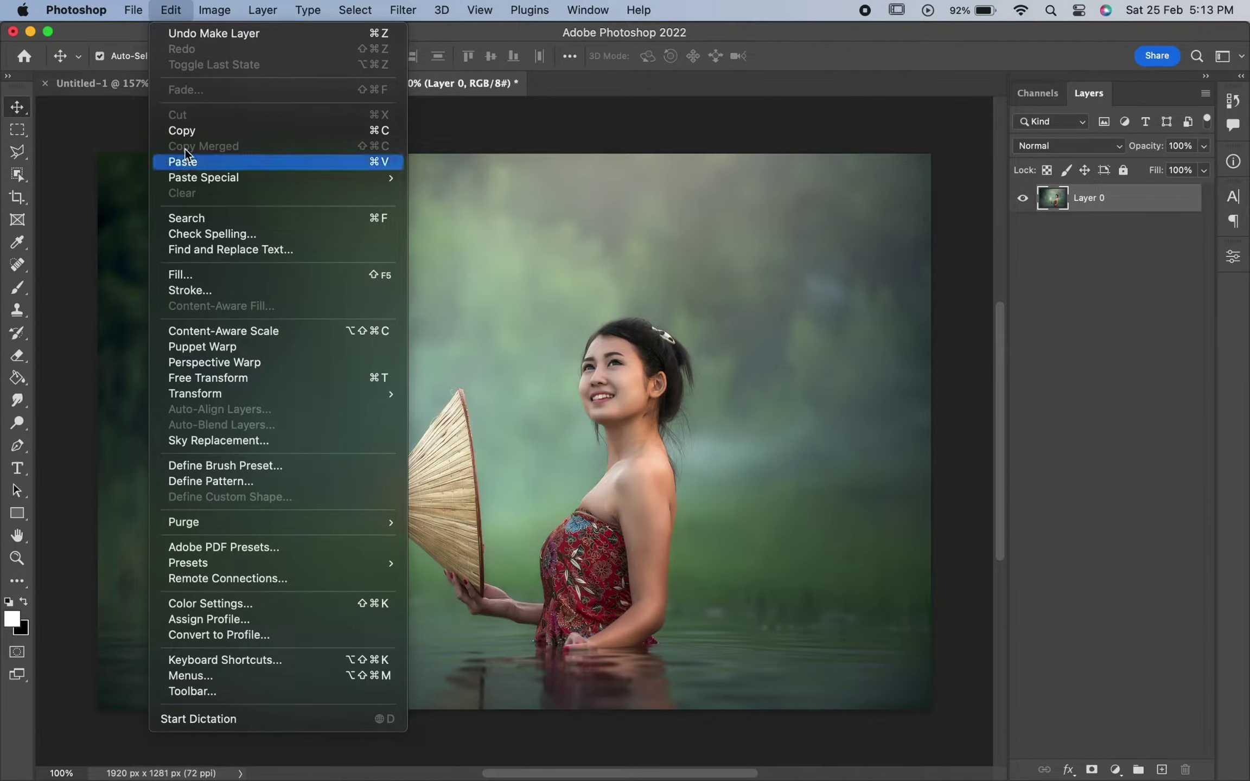
{"action": "left_click", "coordinate": [183, 127]}
{"action": "left_click", "coordinate": [154, 91]}
{"action": "left_click", "coordinate": [171, 10]}
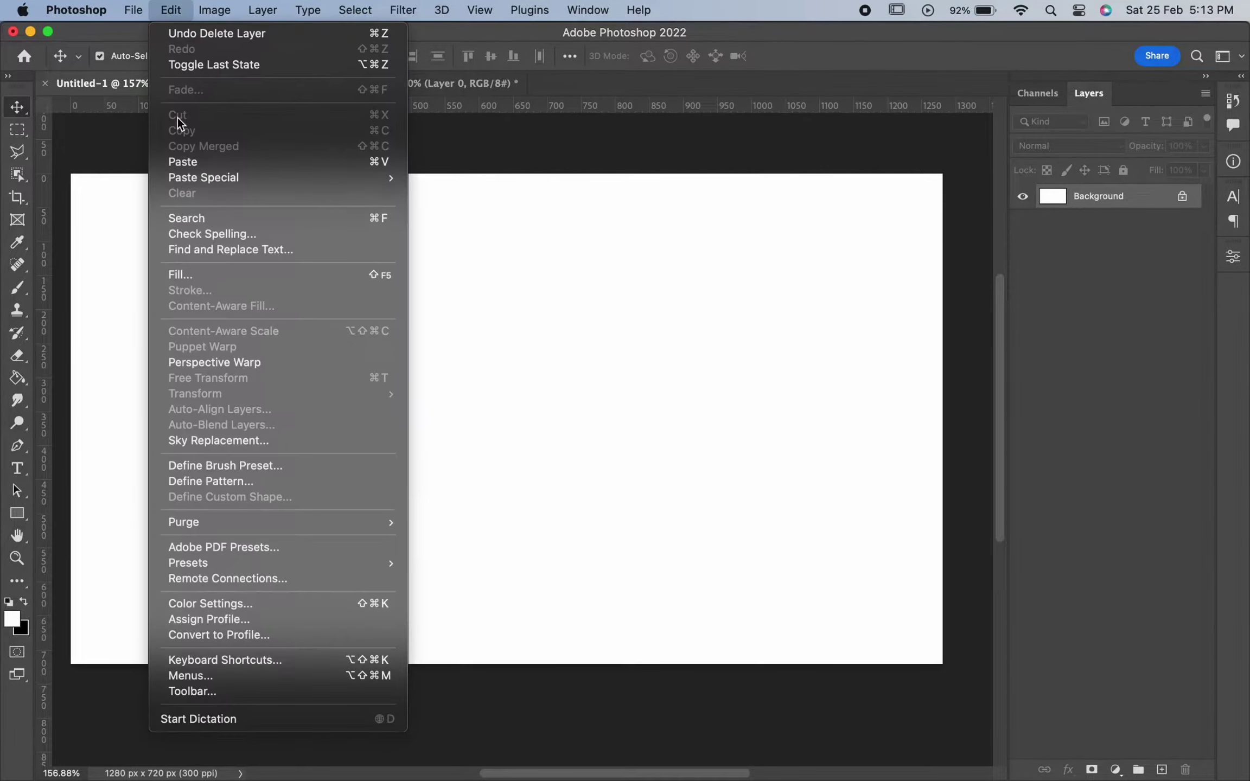
{"action": "left_click", "coordinate": [179, 161]}
Step: Free Transform the pasted photo down to about canvas height and fit the view
{"action": "left_click", "coordinate": [179, 9]}
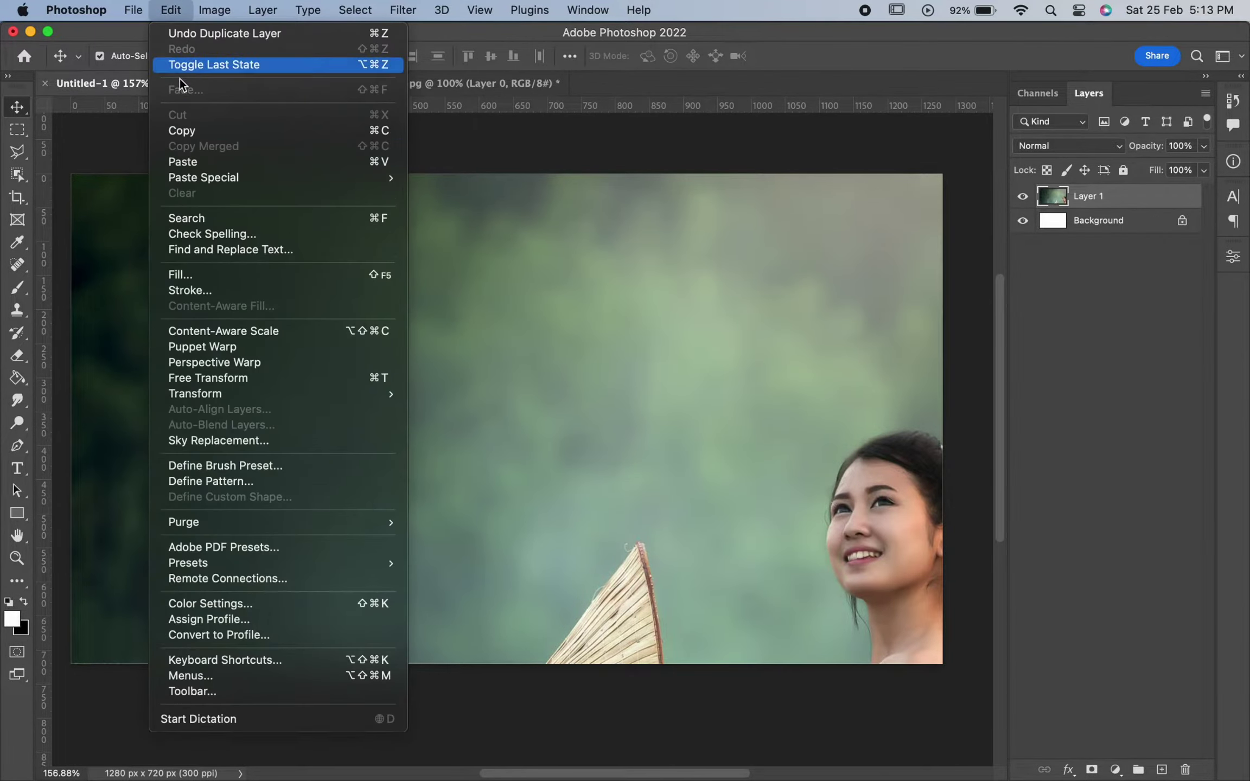
{"action": "left_click", "coordinate": [197, 378]}
{"action": "key", "text": "super+0"}
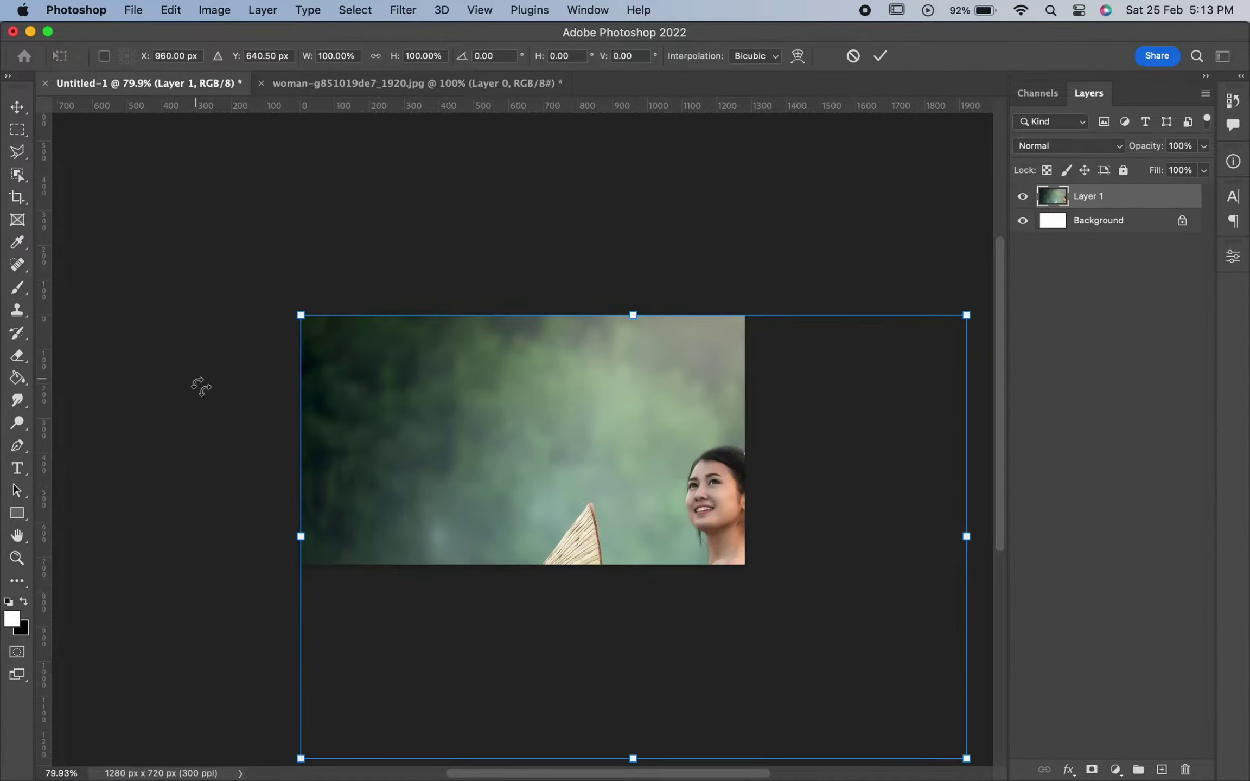
{"action": "left_click_drag", "start_coordinate": [967, 758], "coordinate": [736, 488]}
{"action": "key", "text": "Return"}
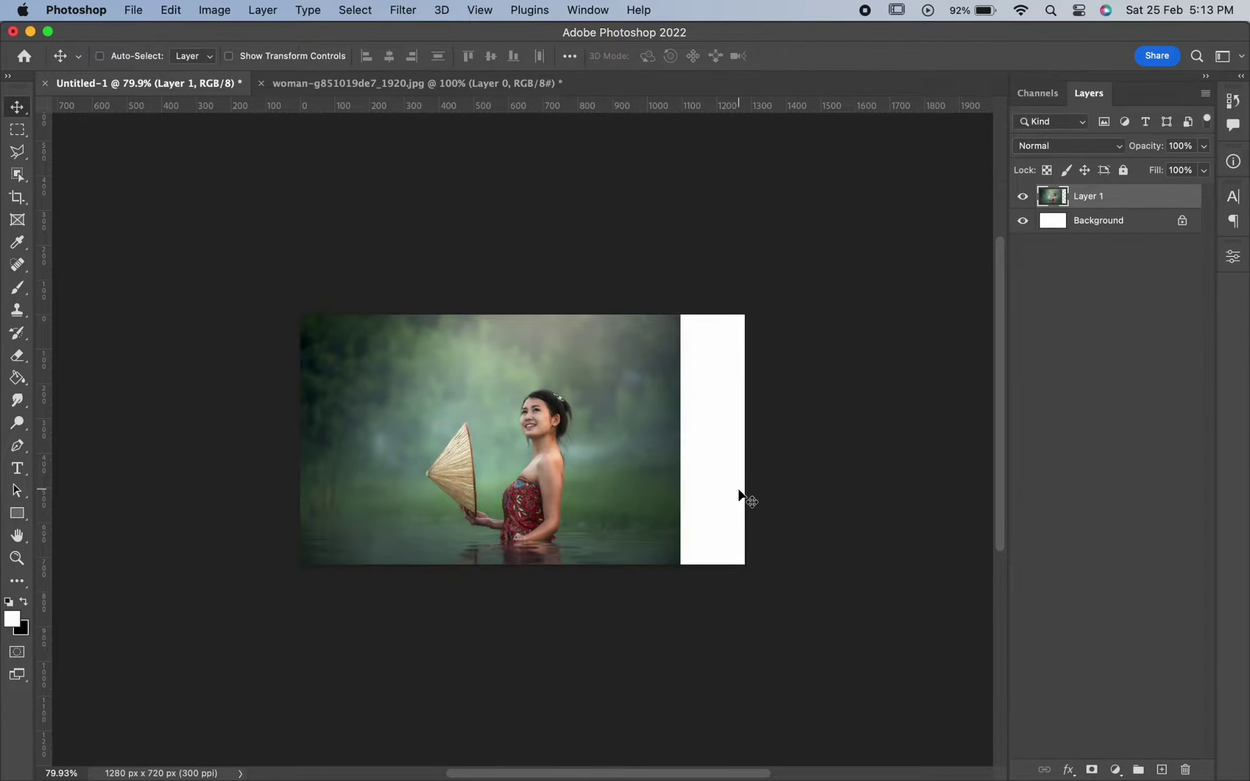
{"action": "key", "text": "super+0"}
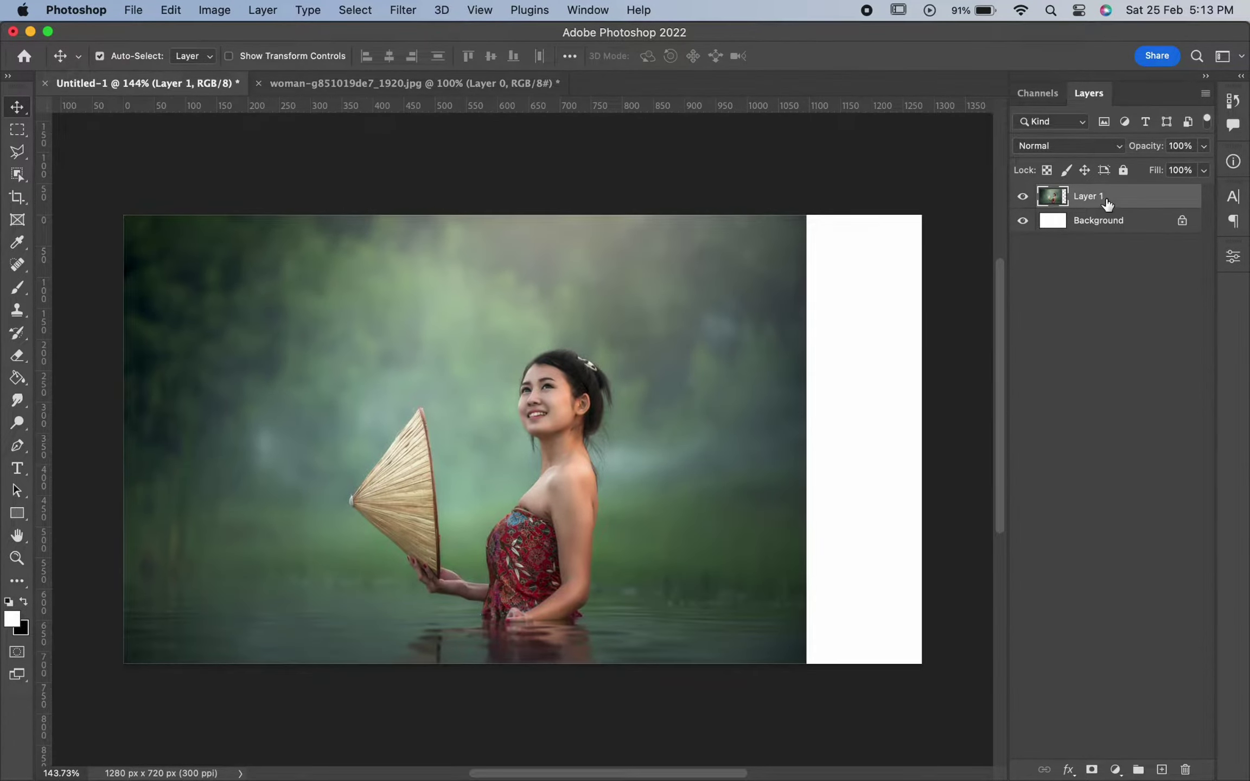
Step: Duplicate Layer 1 as Layer 1 copy
{"action": "right_click", "coordinate": [1106, 201]}
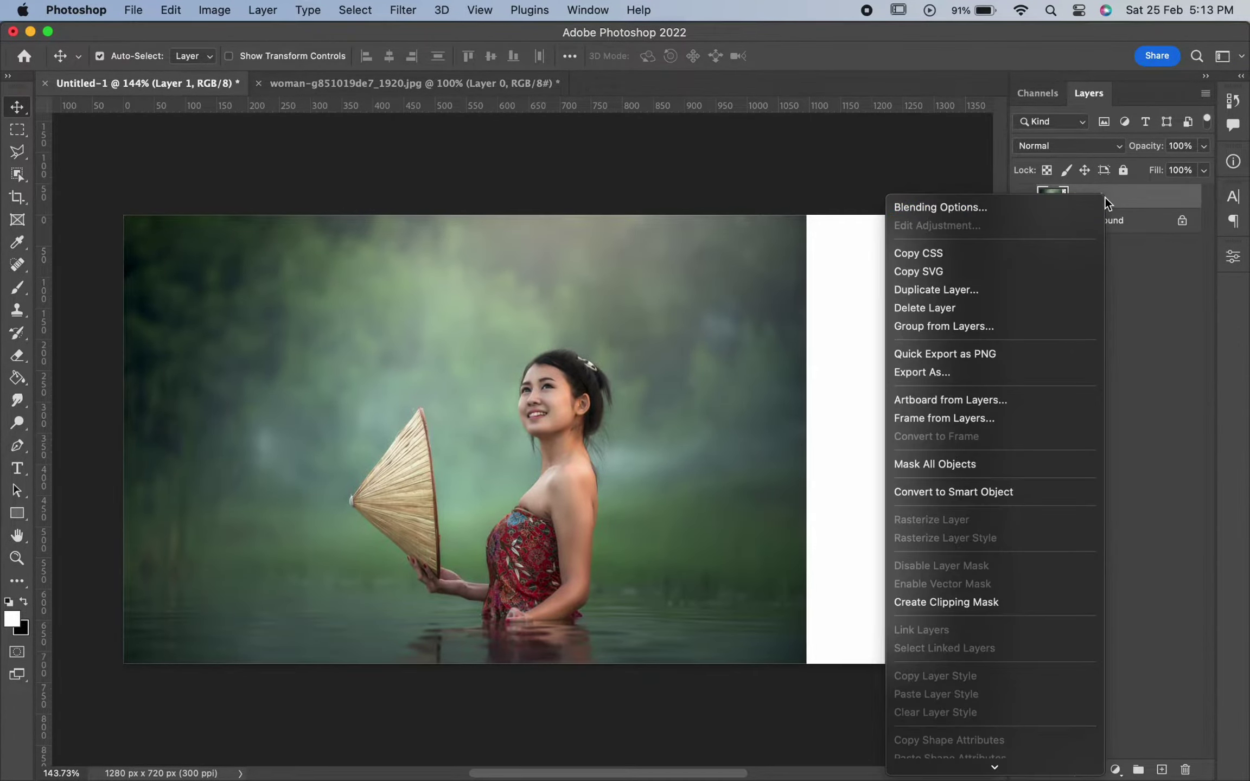
{"action": "left_click", "coordinate": [1006, 290]}
{"action": "left_click", "coordinate": [548, 338]}
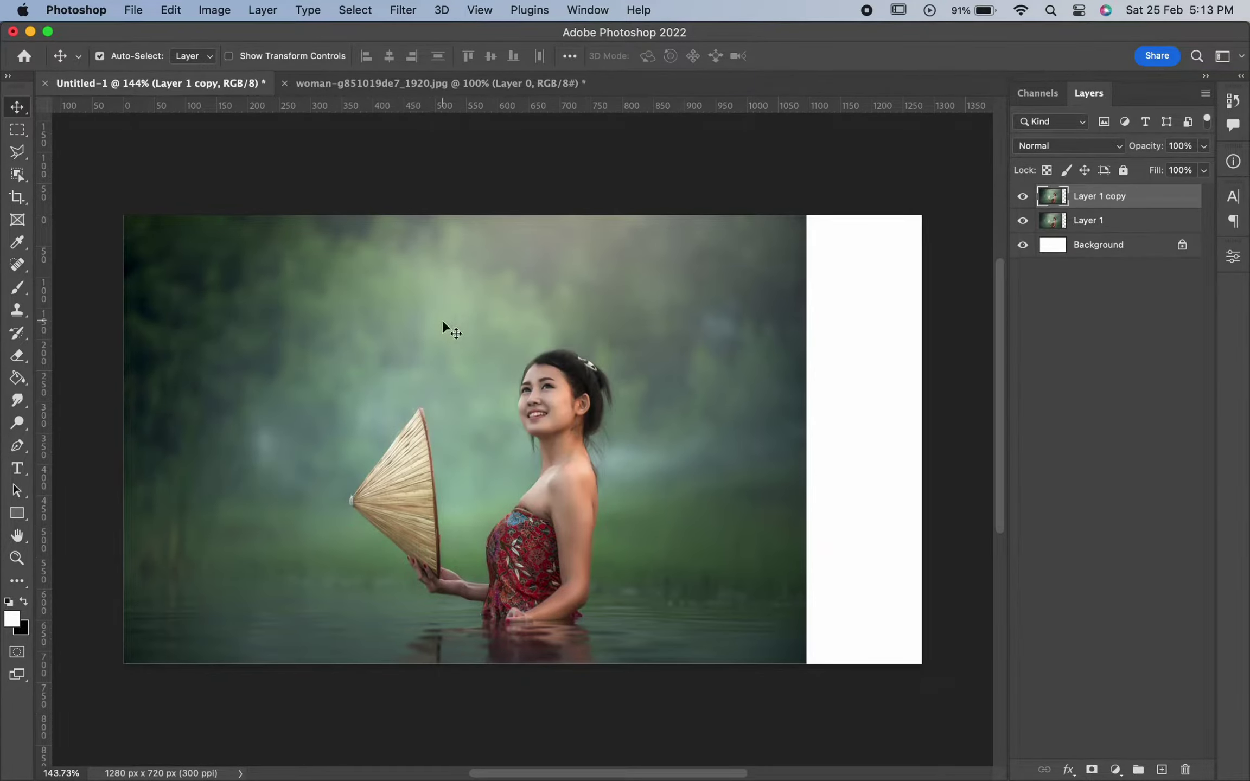
Step: Lasso the woman and her hat with the Object Selection Tool
{"action": "left_click", "coordinate": [18, 175]}
{"action": "left_click_drag", "start_coordinate": [622, 336], "coordinate": [466, 495]}
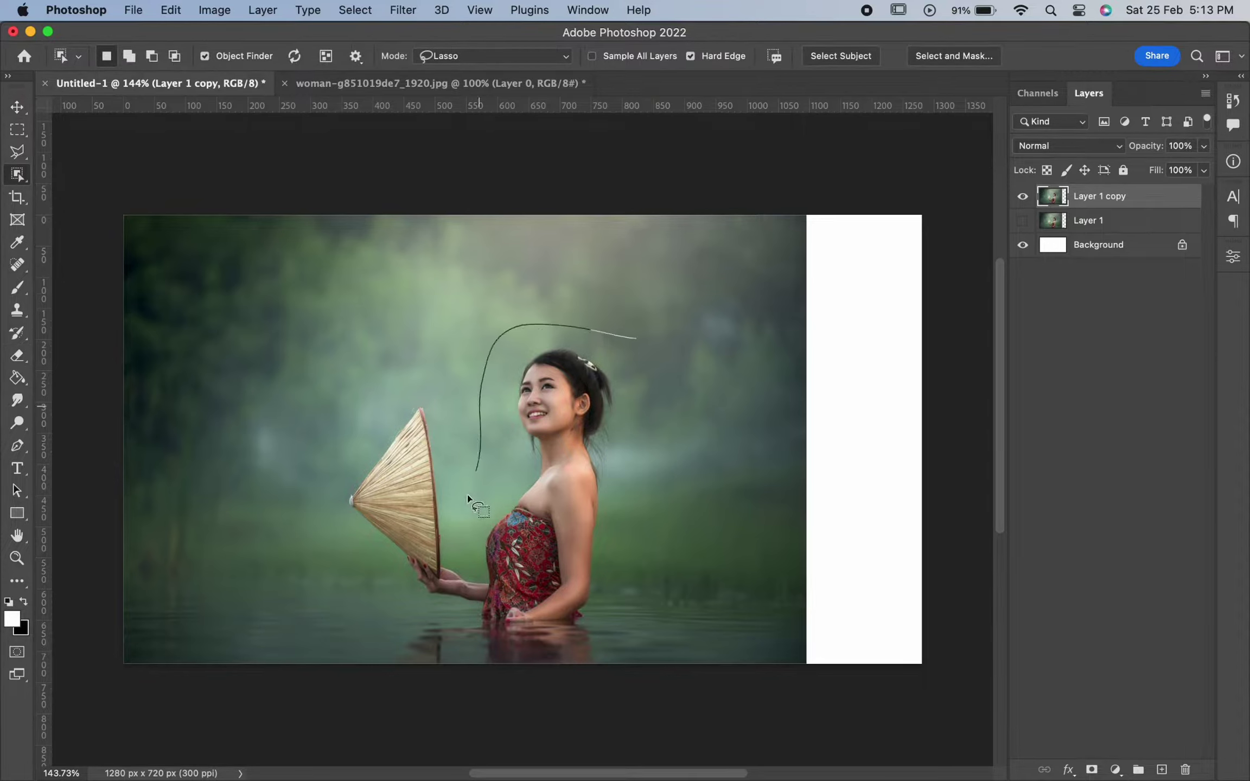
{"action": "mouse_move", "coordinate": [453, 658]}
{"action": "left_mouse_down"}
{"action": "mouse_move", "coordinate": [592, 648]}
{"action": "mouse_move", "coordinate": [637, 342]}
{"action": "left_mouse_up"}
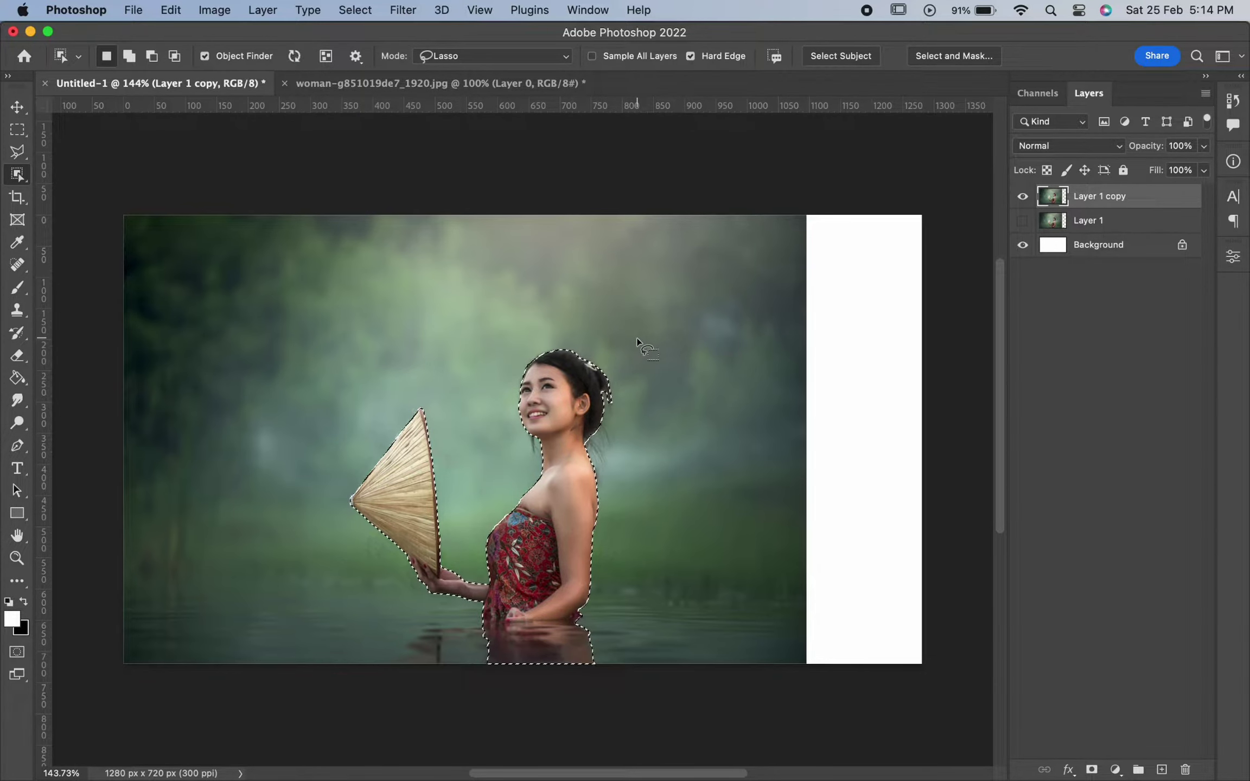
Step: In Select and Mask, brush the loose hair strands with the Refine Edge Brush and accept
{"action": "left_click", "coordinate": [942, 55]}
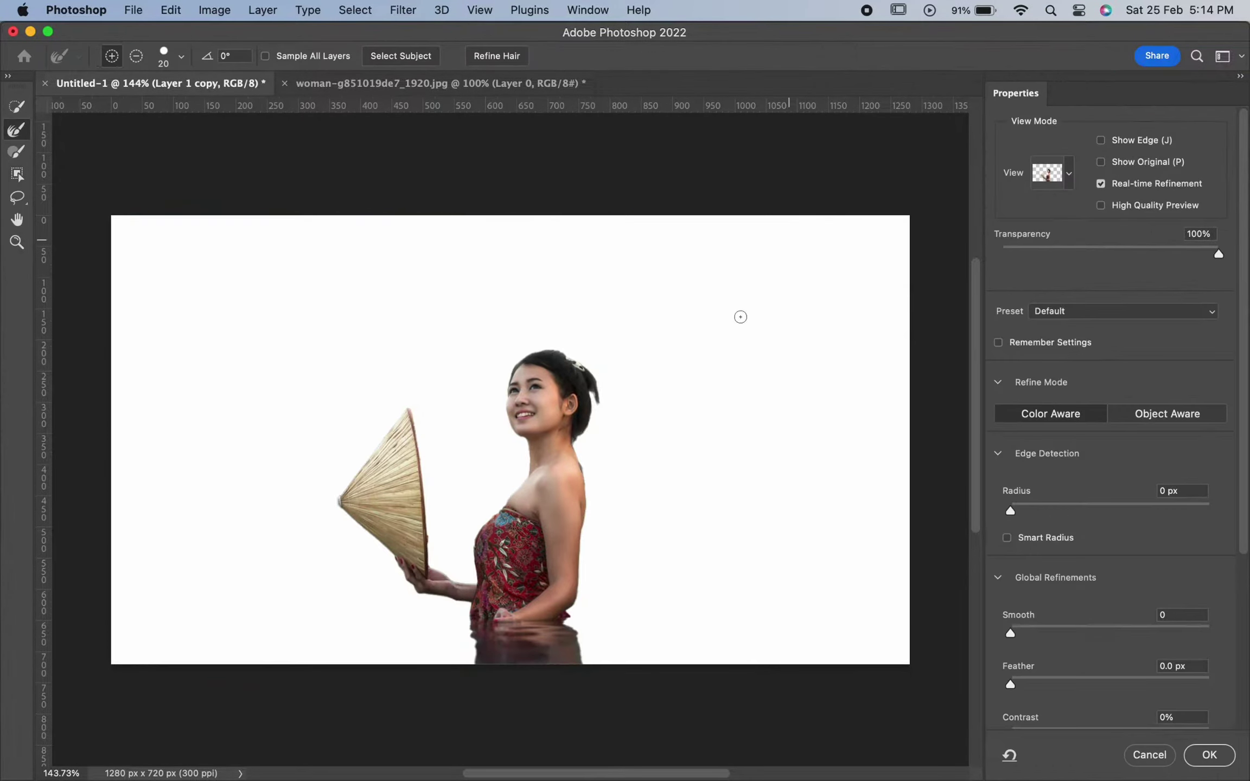
{"action": "key", "text": "super+equal"}
{"action": "key", "text": "super+equal"}
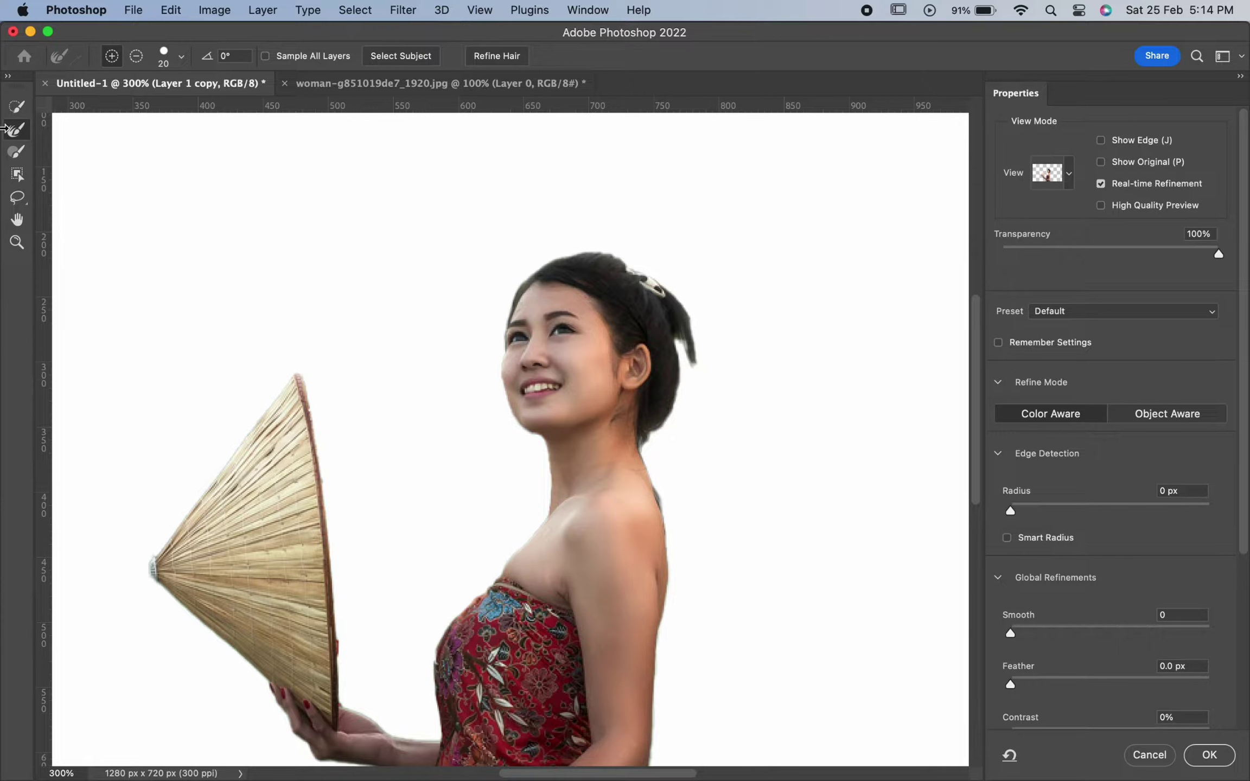
{"action": "mouse_move", "coordinate": [695, 339]}
{"action": "left_mouse_down"}
{"action": "mouse_move", "coordinate": [654, 431]}
{"action": "mouse_move", "coordinate": [682, 546]}
{"action": "left_mouse_up"}
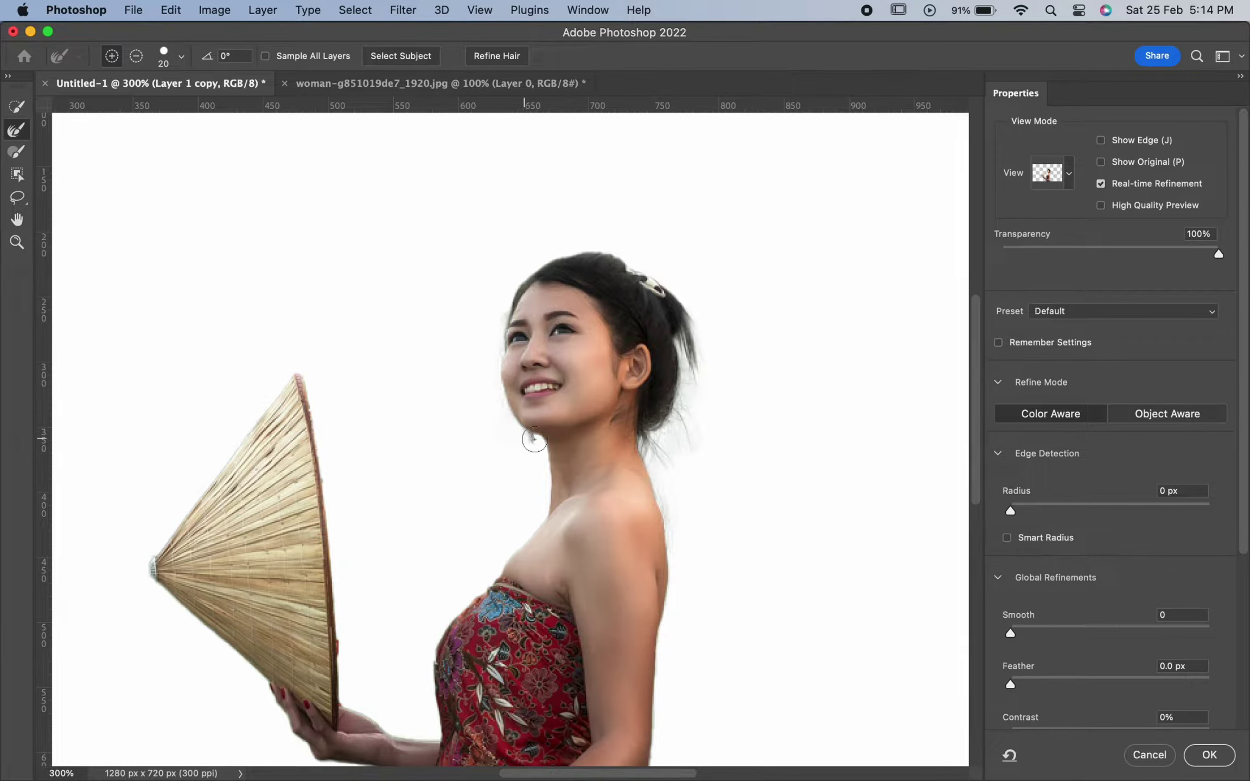
{"action": "scroll", "coordinate": [682, 439], "scroll_direction": "down", "scroll_amount": 5}
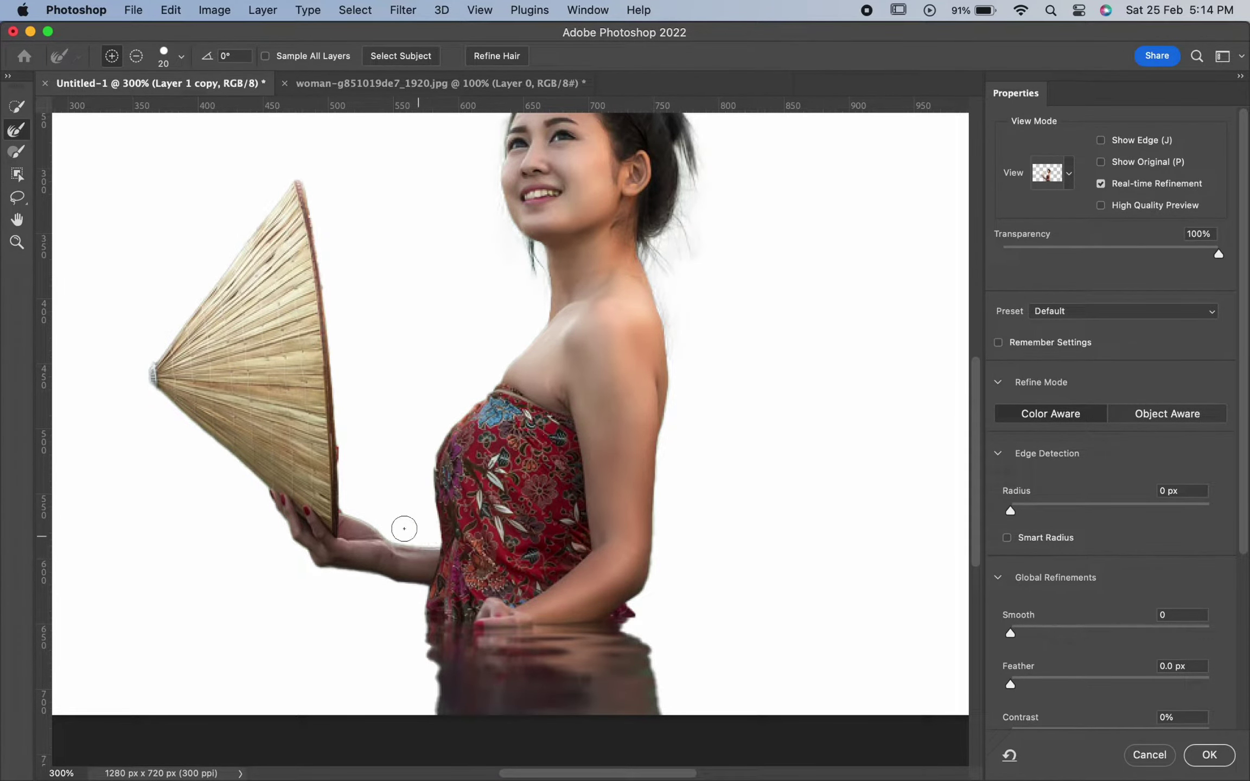
{"action": "left_click", "coordinate": [1207, 755]}
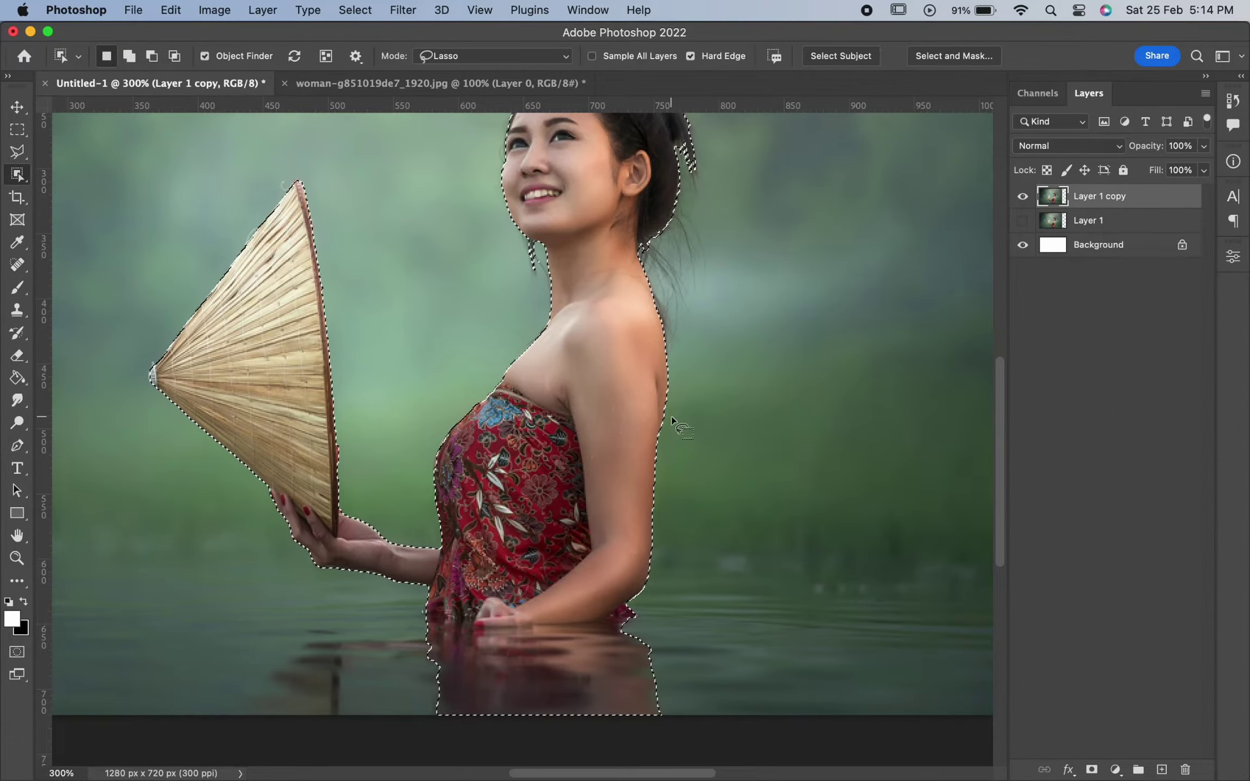
Step: Add a layer mask to Layer 1 copy so only the woman and hat remain
{"action": "key", "text": "super+minus"}
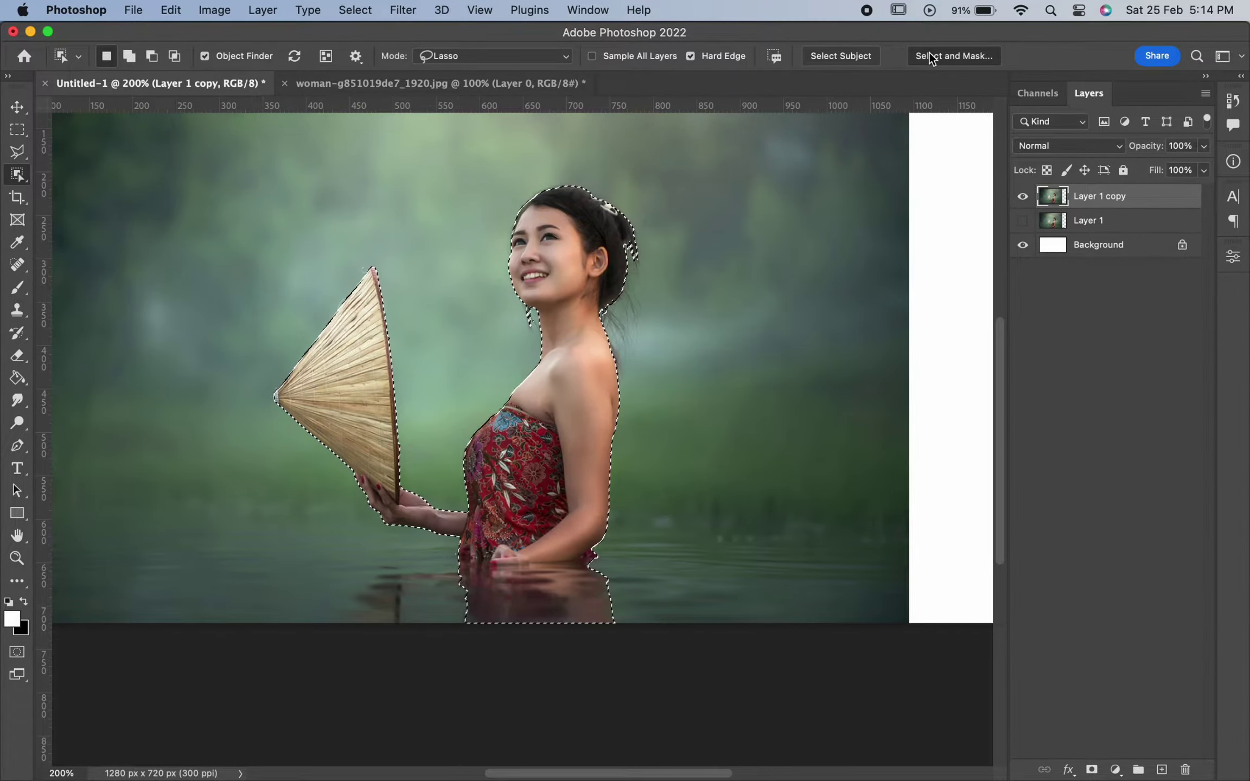
{"action": "left_click", "coordinate": [929, 53]}
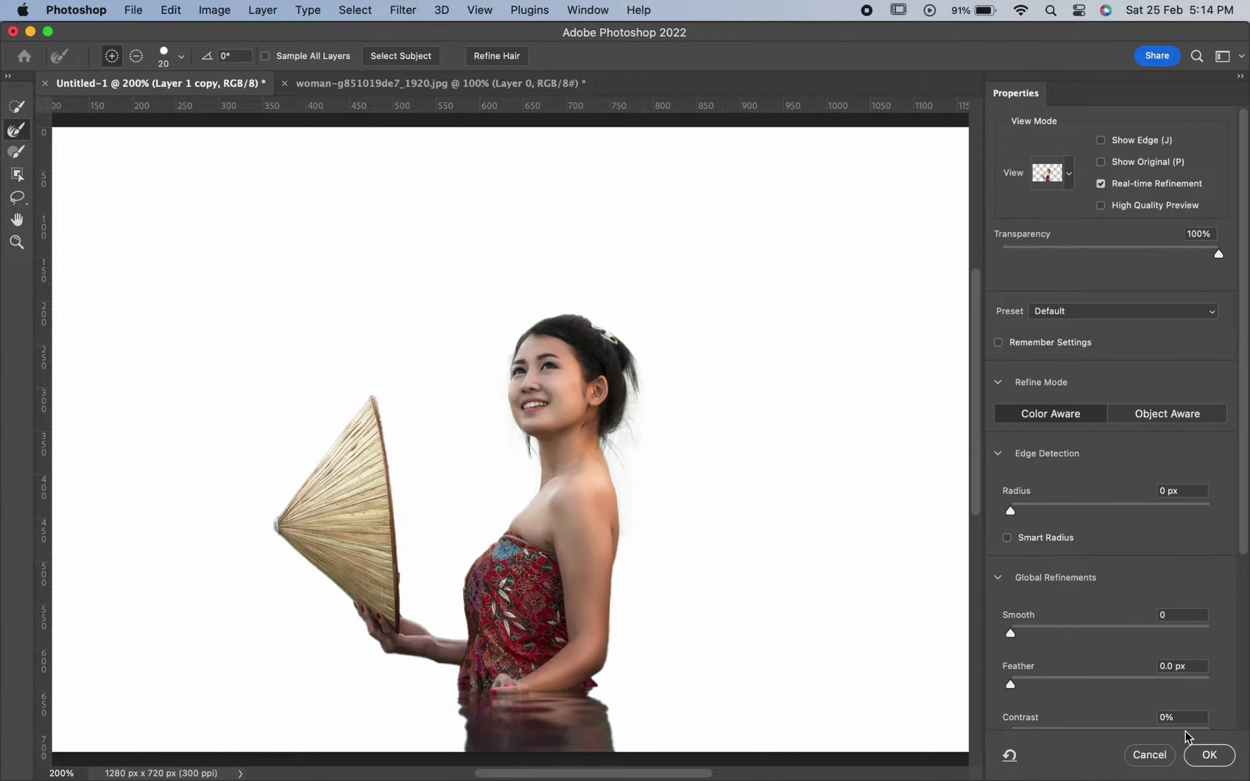
{"action": "left_click", "coordinate": [1204, 754]}
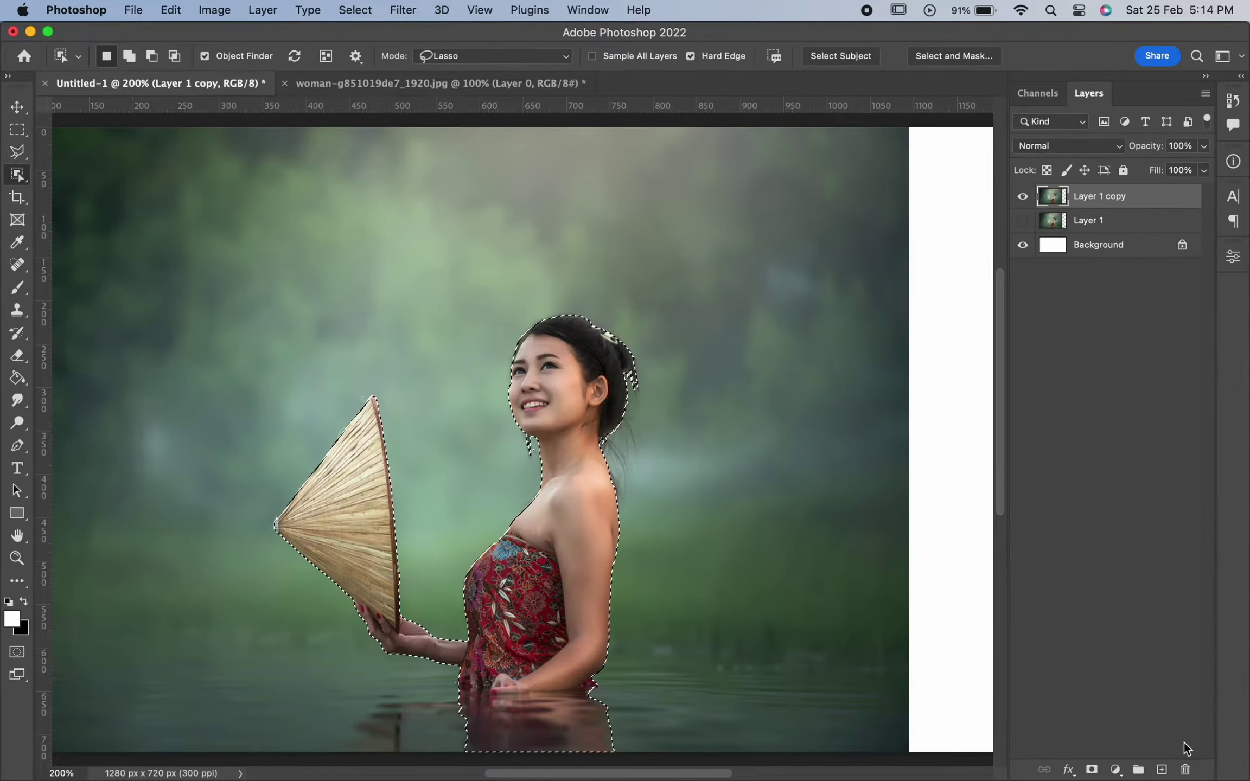
{"action": "left_click", "coordinate": [1092, 769]}
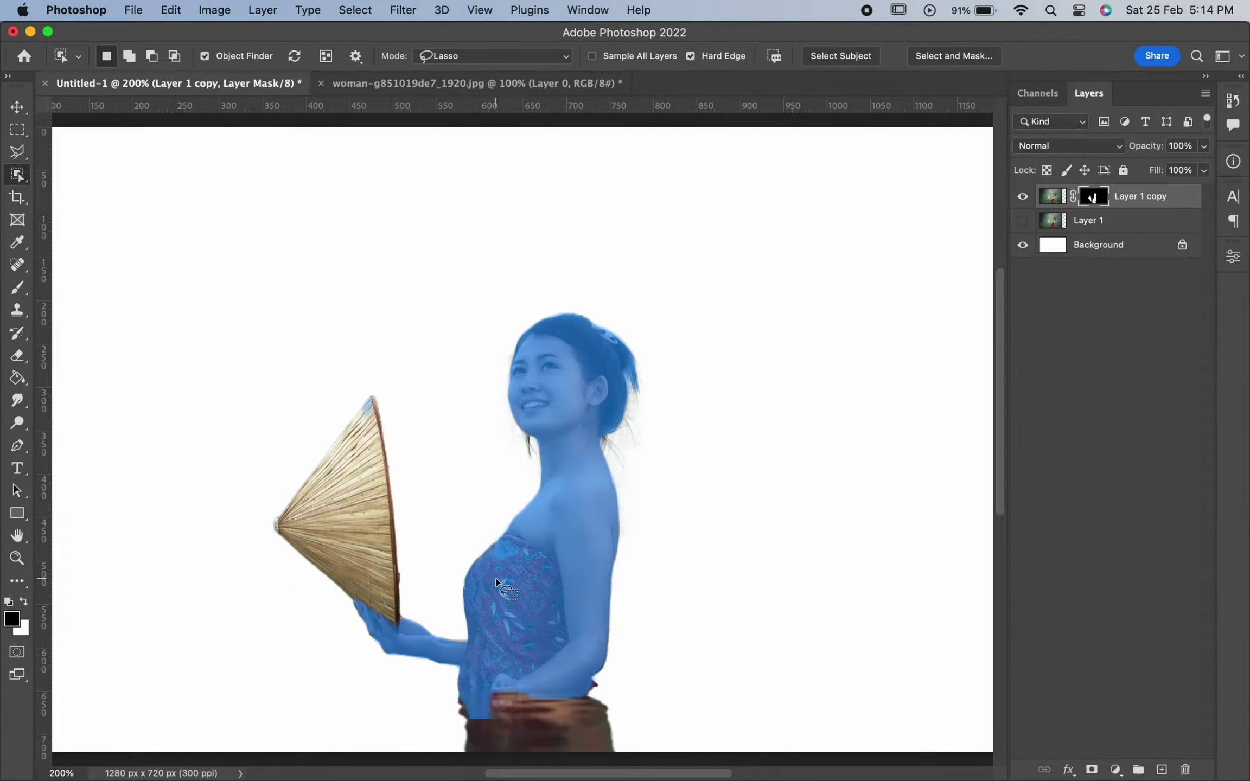
{"action": "left_click", "coordinate": [17, 109]}
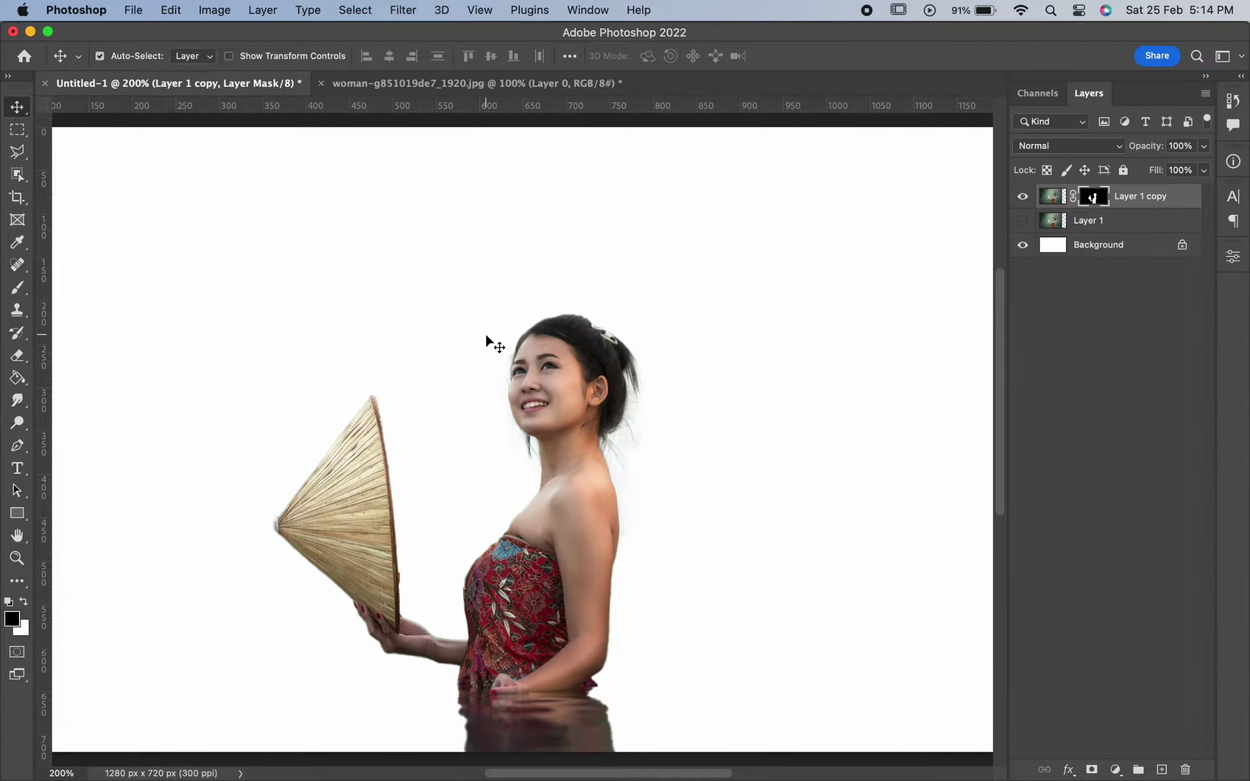
{"action": "scroll", "coordinate": [486, 337], "scroll_direction": "down", "scroll_amount": 3}
Step: Add a big 'C' text layer above the Background and move it behind the woman
{"action": "left_click", "coordinate": [1092, 255]}
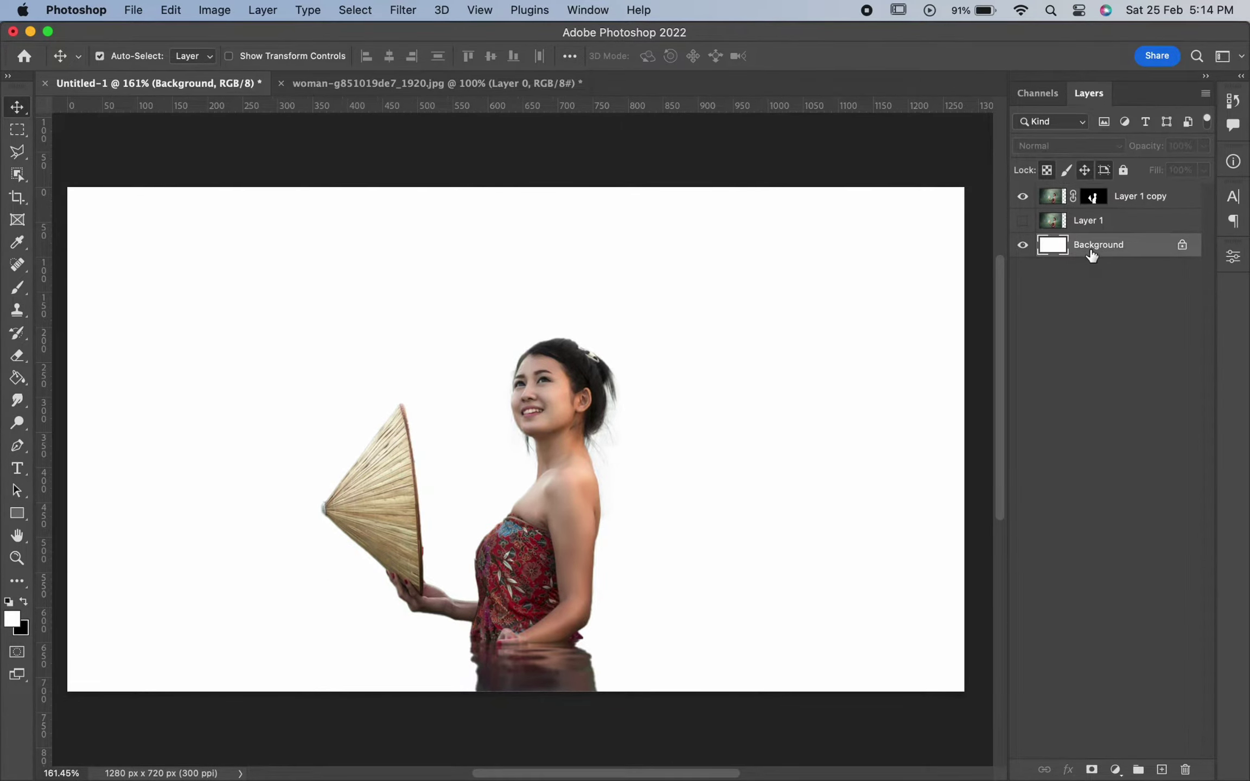
{"action": "left_click", "coordinate": [18, 467]}
{"action": "left_click", "coordinate": [280, 418]}
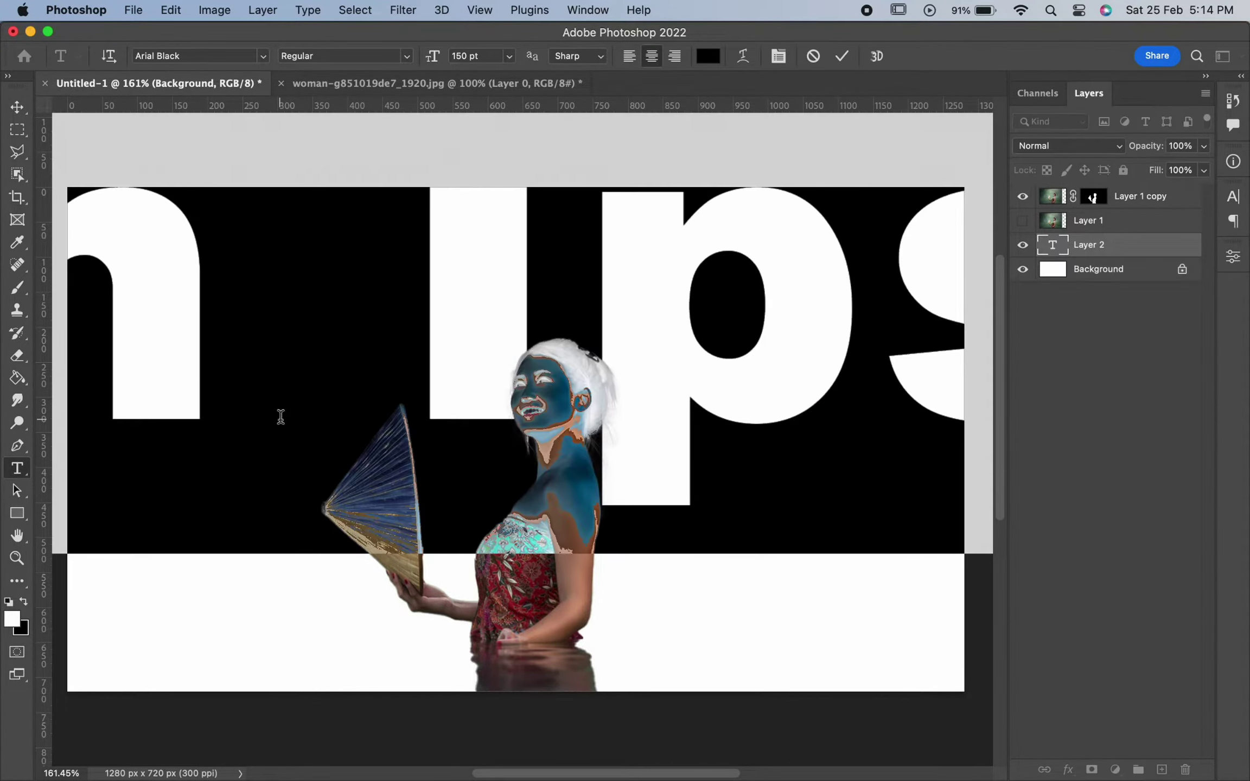
{"action": "type", "text": "C"}
{"action": "key", "text": "ctrl+Return"}
{"action": "key", "text": "v"}
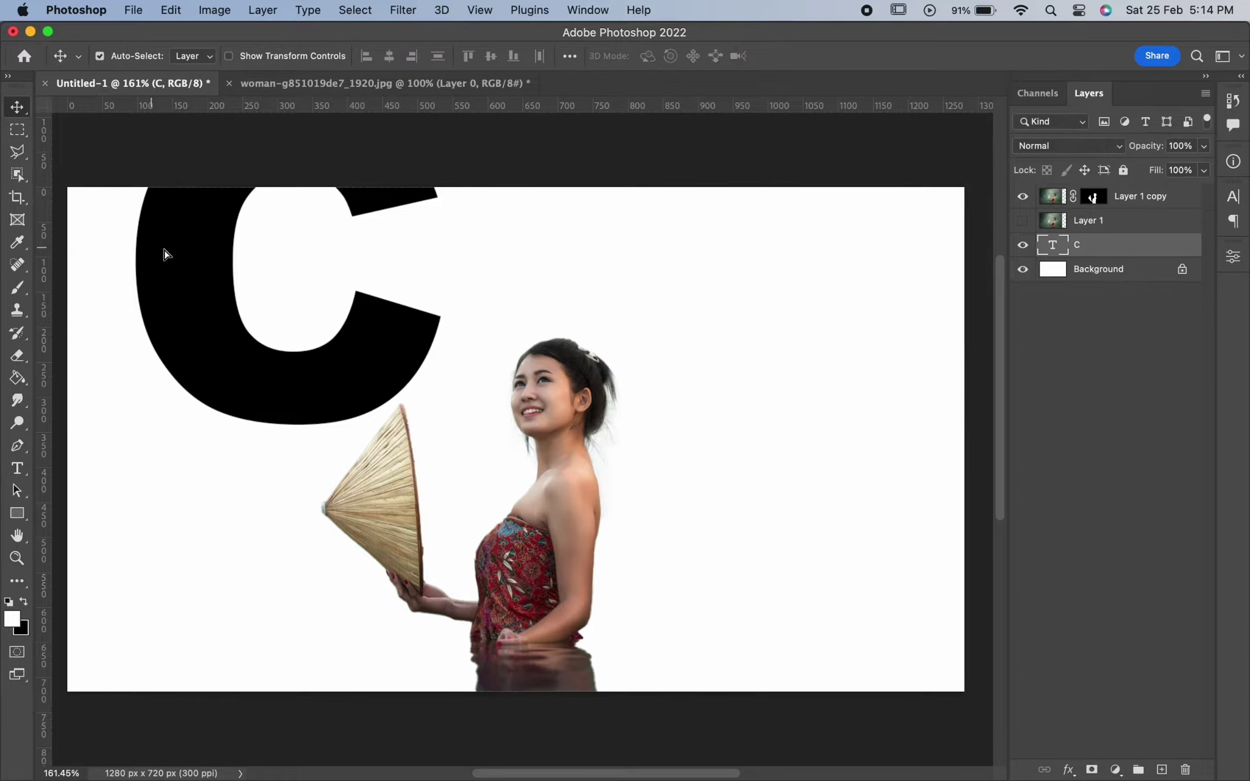
{"action": "left_click_drag", "start_coordinate": [164, 254], "coordinate": [509, 456]}
Step: Load the C's shape as a selection and target Layer 1 copy's mask with the Brush
{"action": "left_click", "coordinate": [1052, 245], "text": "ctrl"}
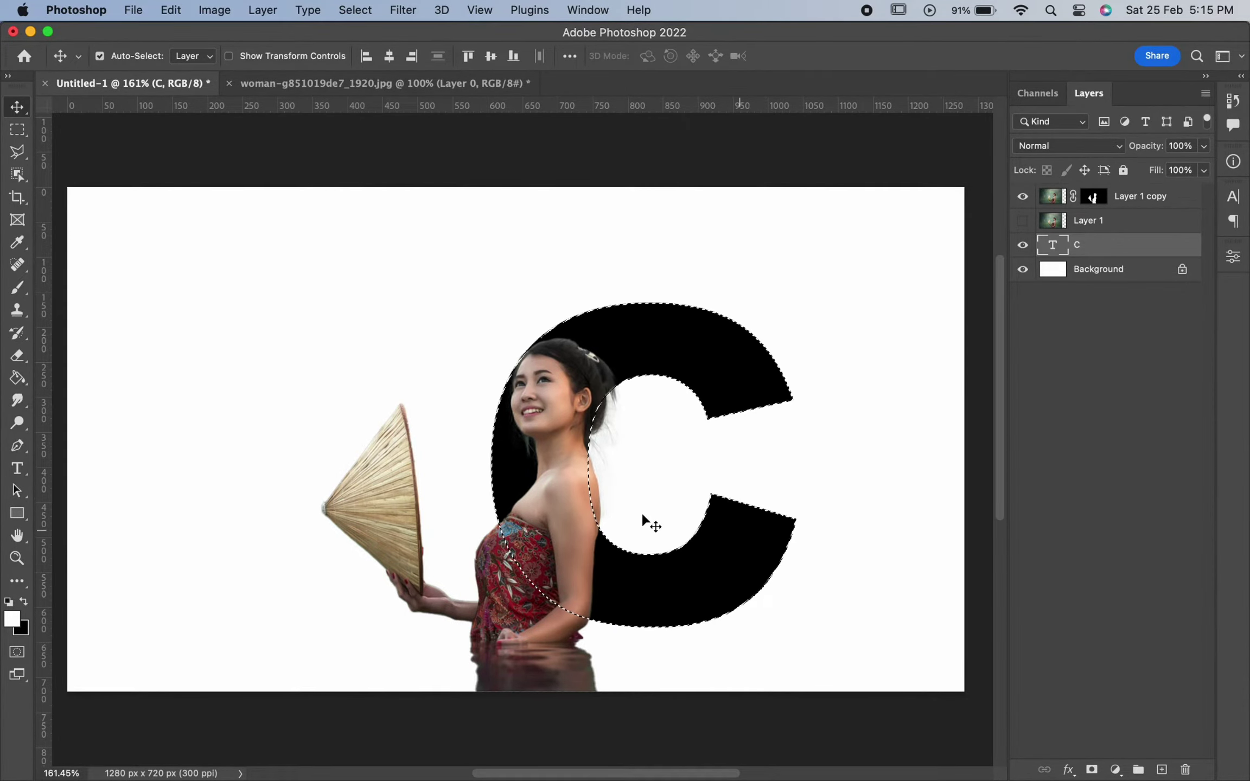
{"action": "key", "text": "ctrl+d"}
{"action": "left_click", "coordinate": [1022, 221]}
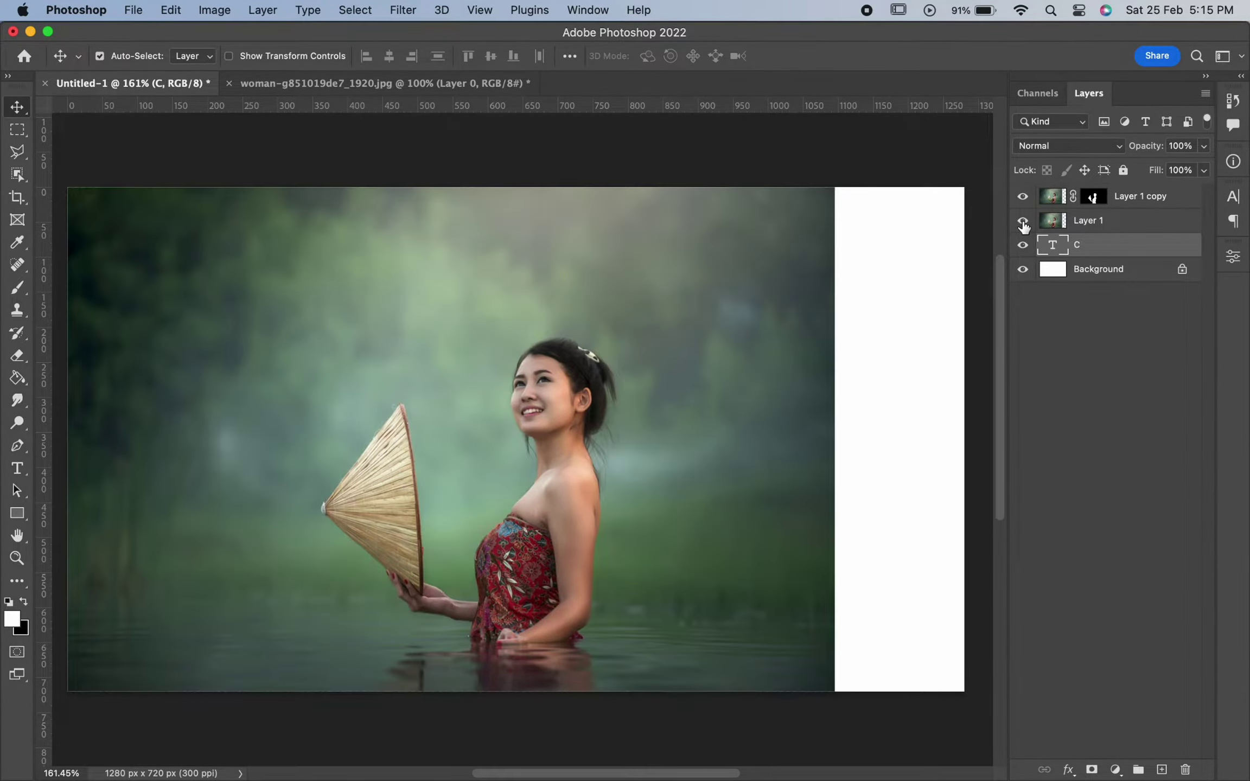
{"action": "left_click", "coordinate": [1022, 221]}
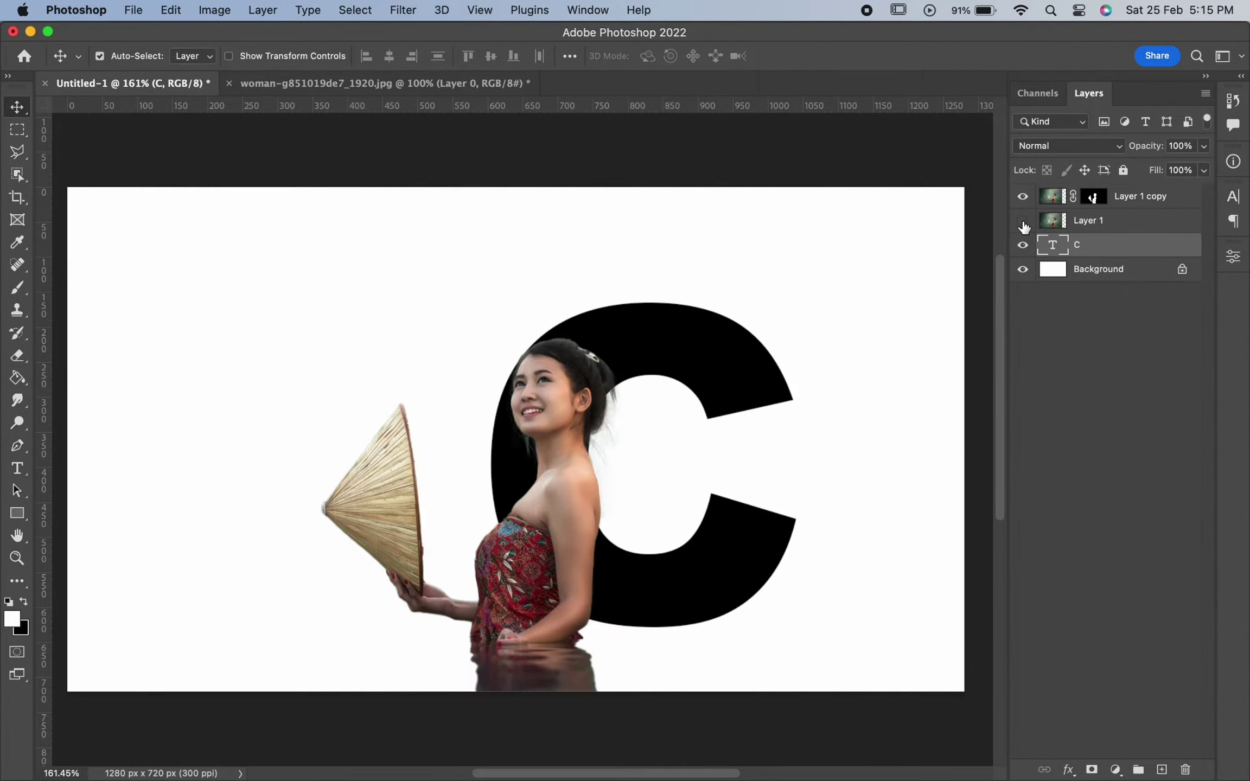
{"action": "left_click", "coordinate": [1055, 248], "text": "ctrl"}
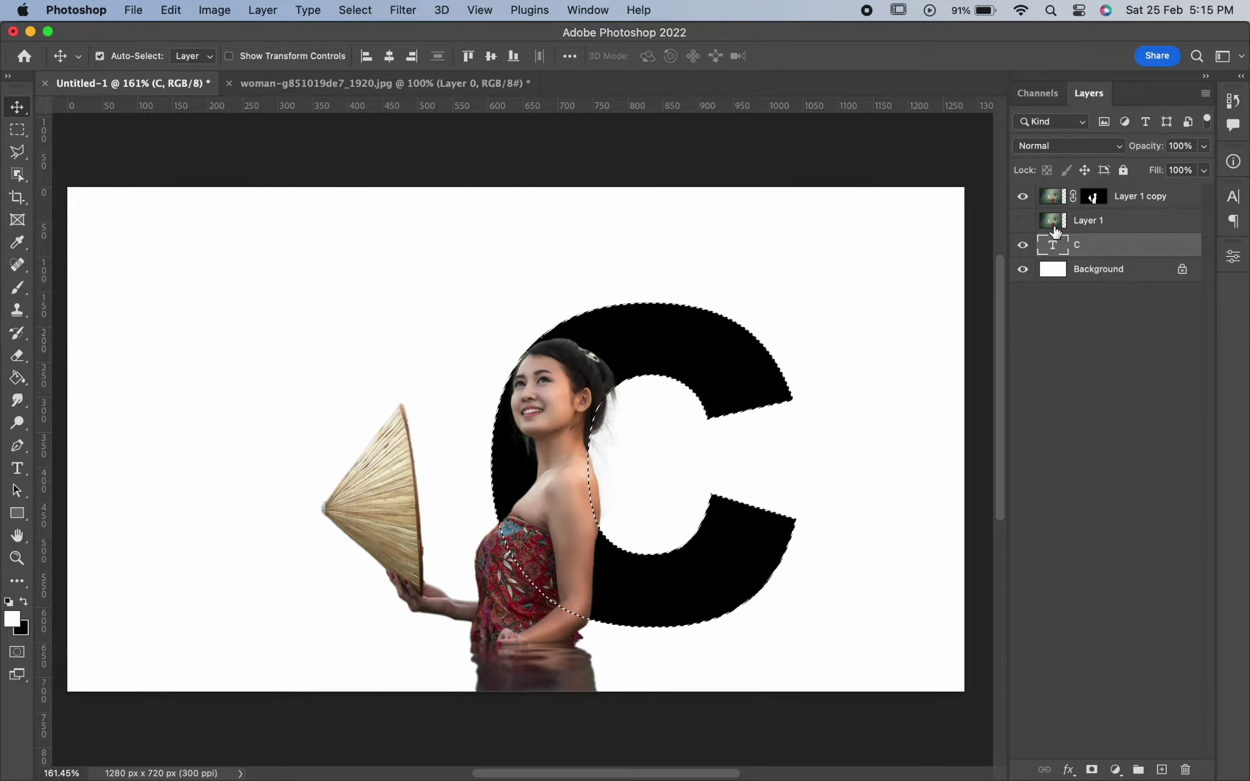
{"action": "left_click", "coordinate": [1093, 197]}
{"action": "left_click", "coordinate": [22, 289]}
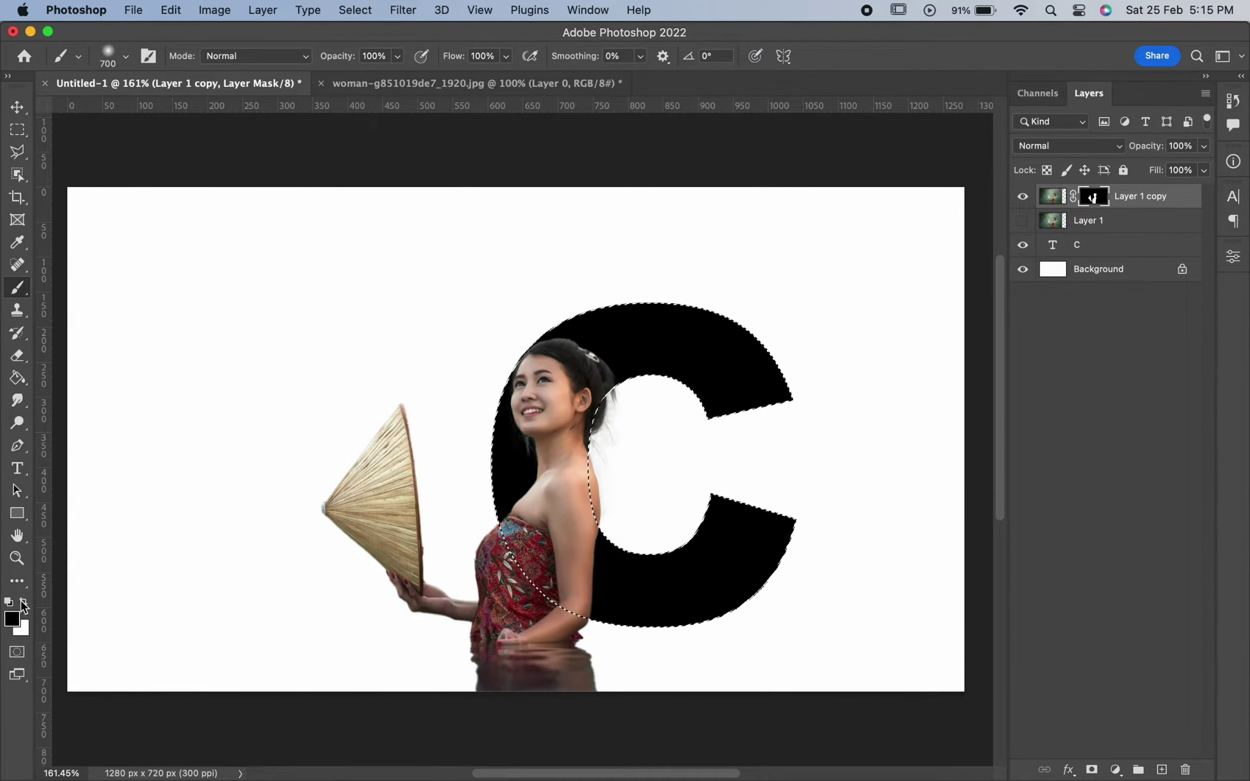
Step: Paint white on Layer 1 copy's mask inside the C selection to reveal the photo
{"action": "left_click", "coordinate": [636, 298]}
{"action": "key", "text": "ctrl+z"}
{"action": "left_click", "coordinate": [24, 601]}
{"action": "mouse_move", "coordinate": [596, 353]}
{"action": "left_mouse_down"}
{"action": "mouse_move", "coordinate": [604, 502]}
{"action": "mouse_move", "coordinate": [586, 376]}
{"action": "left_mouse_up"}
Step: Deselect the C and target the Background layer
{"action": "left_click", "coordinate": [355, 10]}
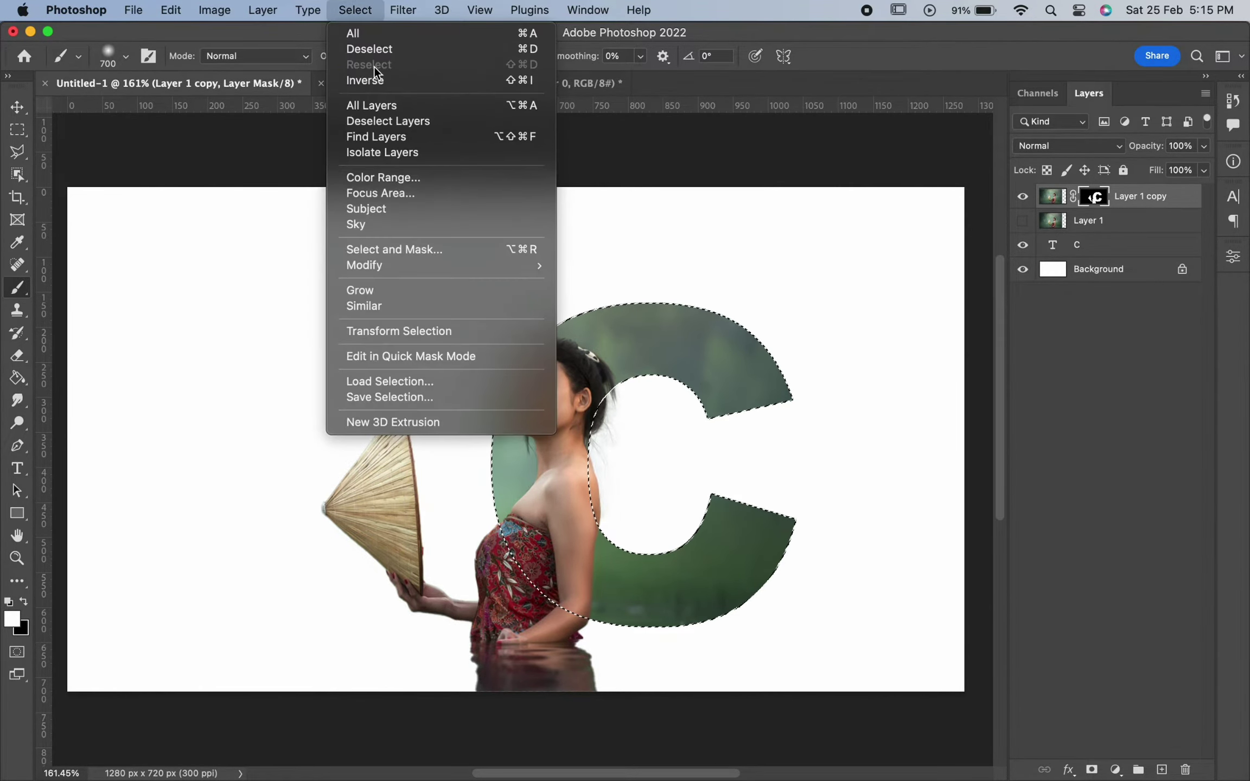
{"action": "left_click", "coordinate": [362, 47]}
{"action": "key", "text": "v"}
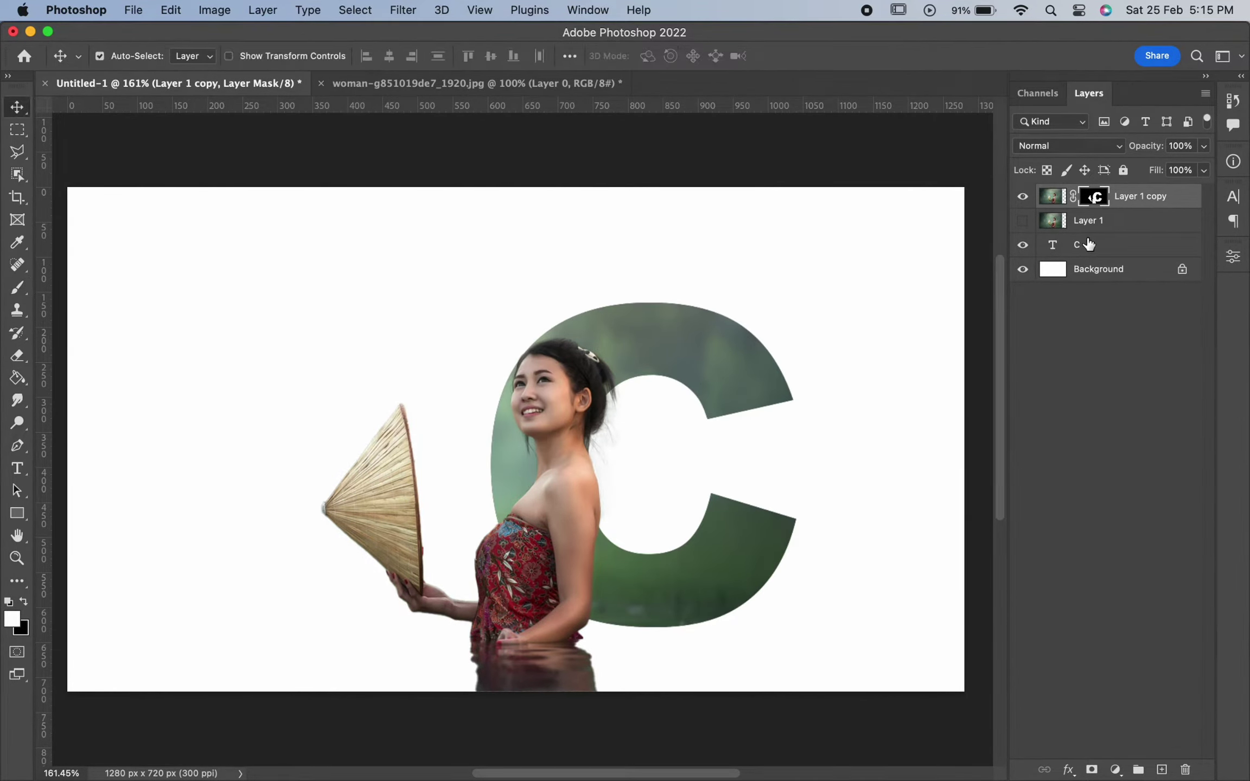
{"action": "left_click", "coordinate": [1081, 262]}
Step: Add a Gradient Fill layer above the Background using the Green_18 preset
{"action": "left_click", "coordinate": [1115, 769]}
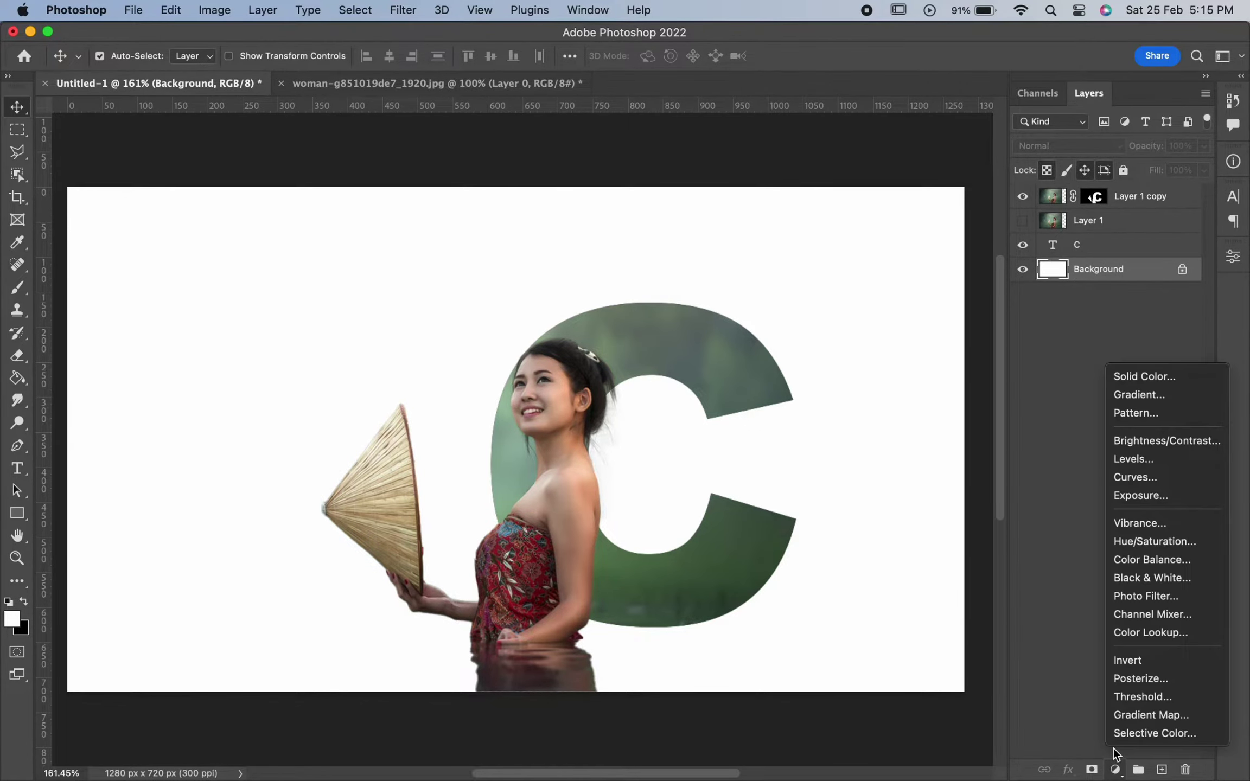
{"action": "left_click", "coordinate": [1126, 395]}
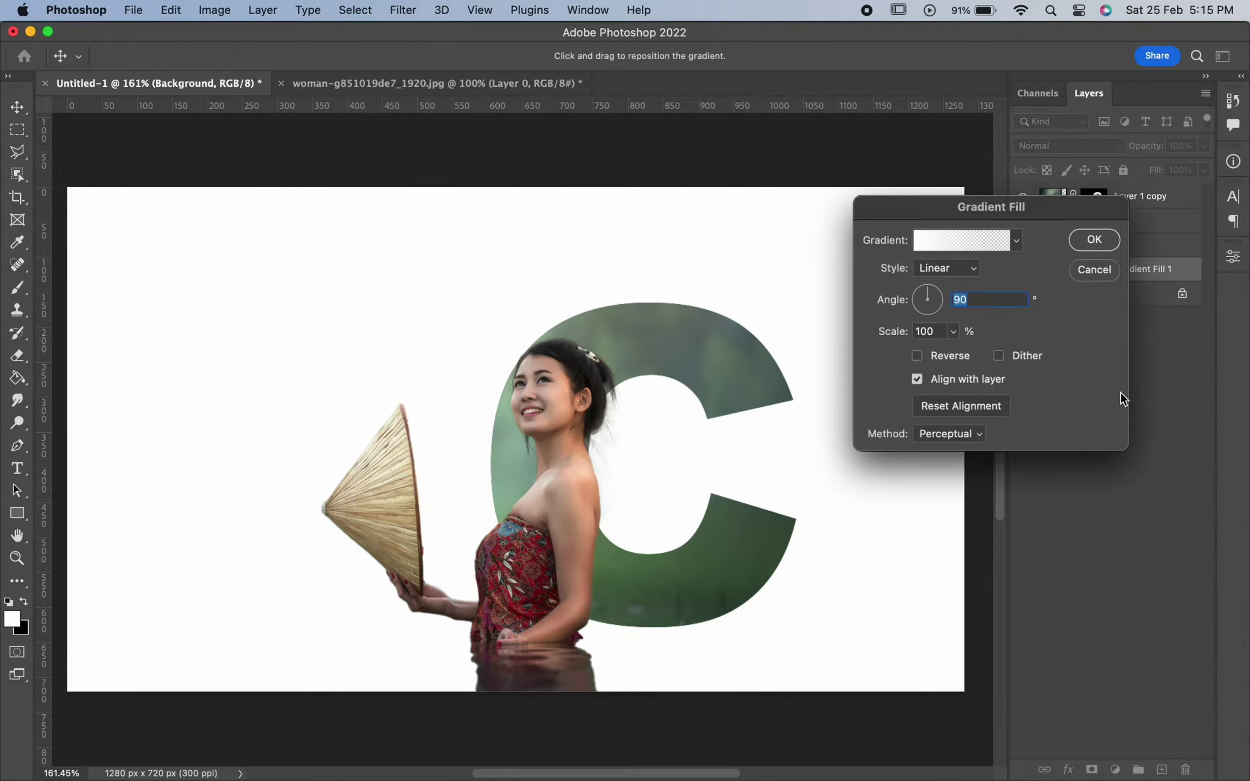
{"action": "left_click", "coordinate": [963, 246]}
{"action": "scroll", "coordinate": [82, 251], "scroll_direction": "down", "scroll_amount": 5}
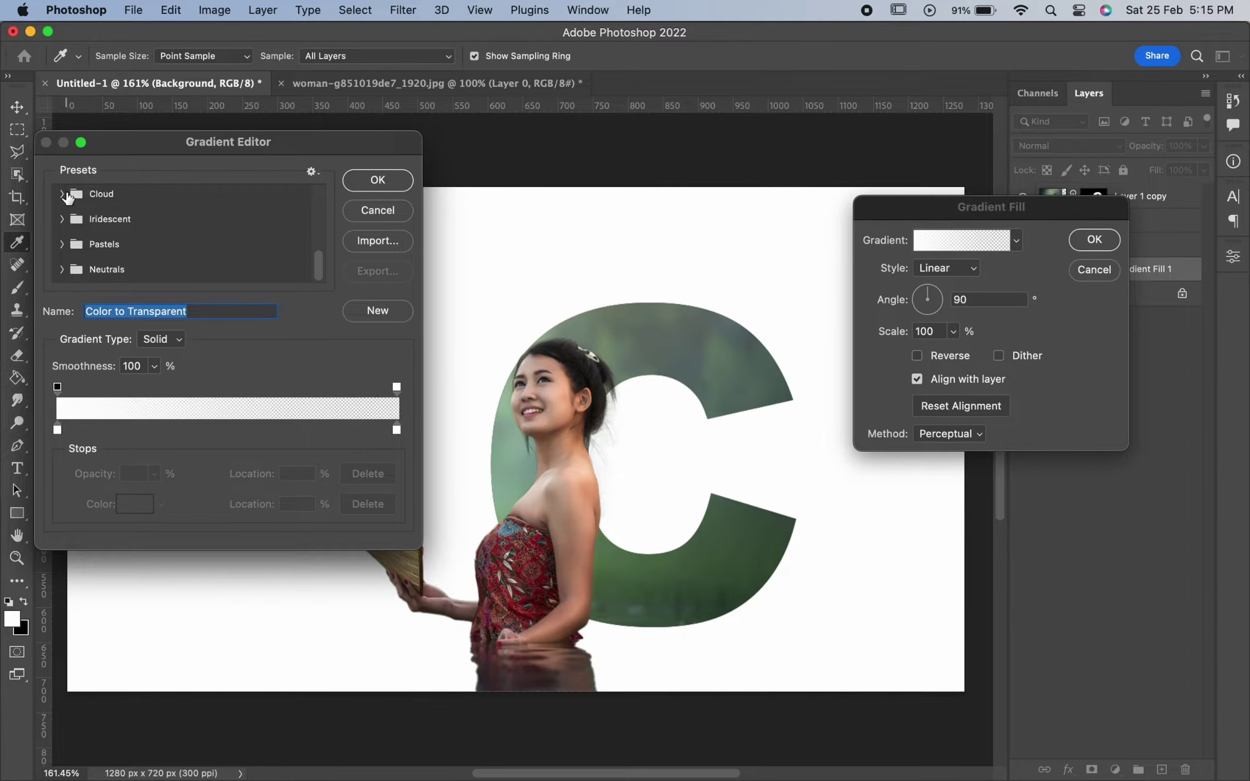
{"action": "scroll", "coordinate": [75, 214], "scroll_direction": "up", "scroll_amount": 1}
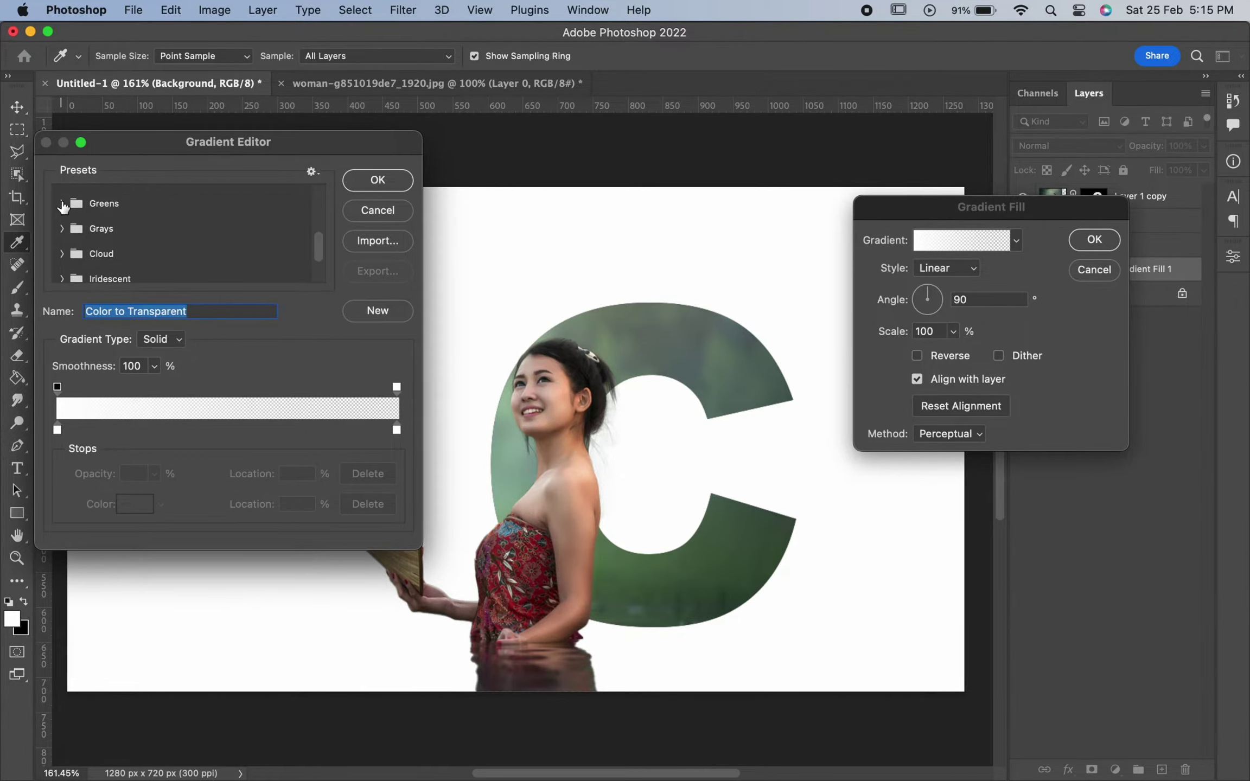
{"action": "left_click", "coordinate": [61, 202]}
{"action": "scroll", "coordinate": [150, 240], "scroll_direction": "down", "scroll_amount": 2}
{"action": "scroll", "coordinate": [149, 240], "scroll_direction": "down", "scroll_amount": 2}
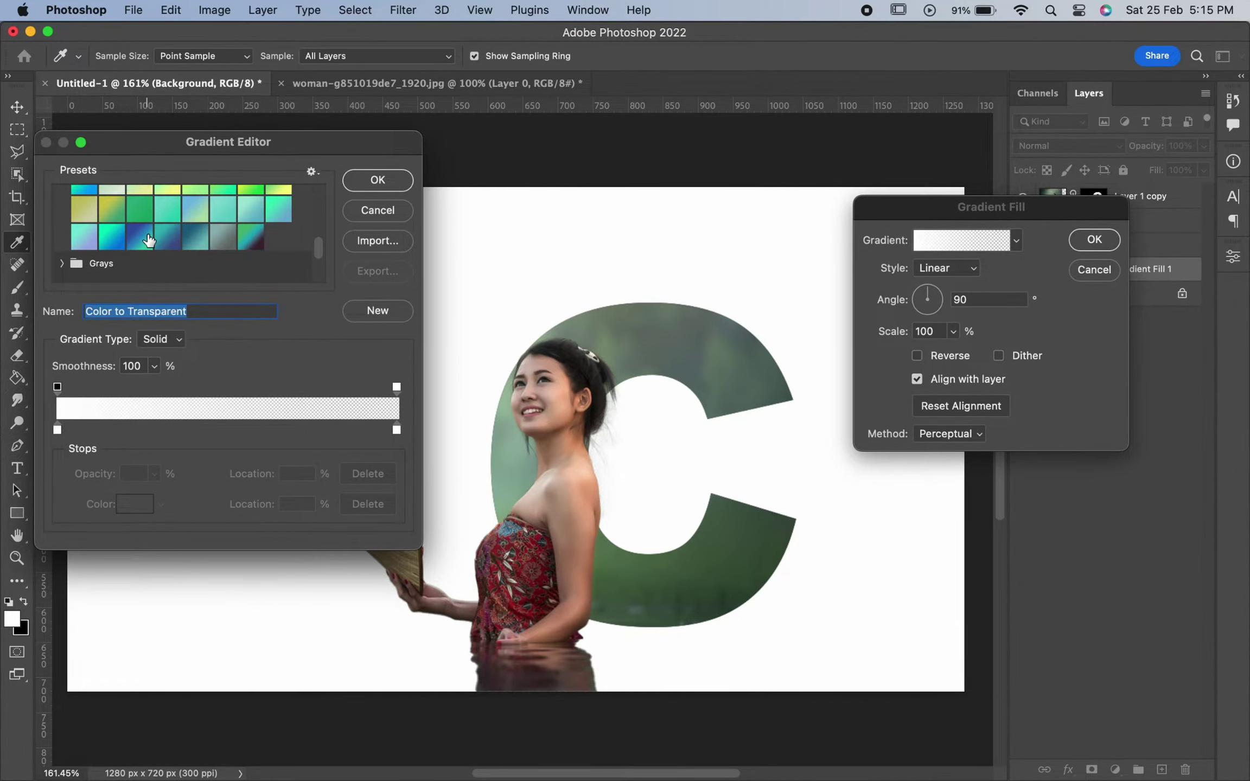
{"action": "scroll", "coordinate": [149, 240], "scroll_direction": "up", "scroll_amount": 1}
{"action": "left_click", "coordinate": [140, 225]}
Step: Make the gradient's left stop bright cyan #2bd5ff and rotate it so cyan sits on top
{"action": "left_click", "coordinate": [58, 430]}
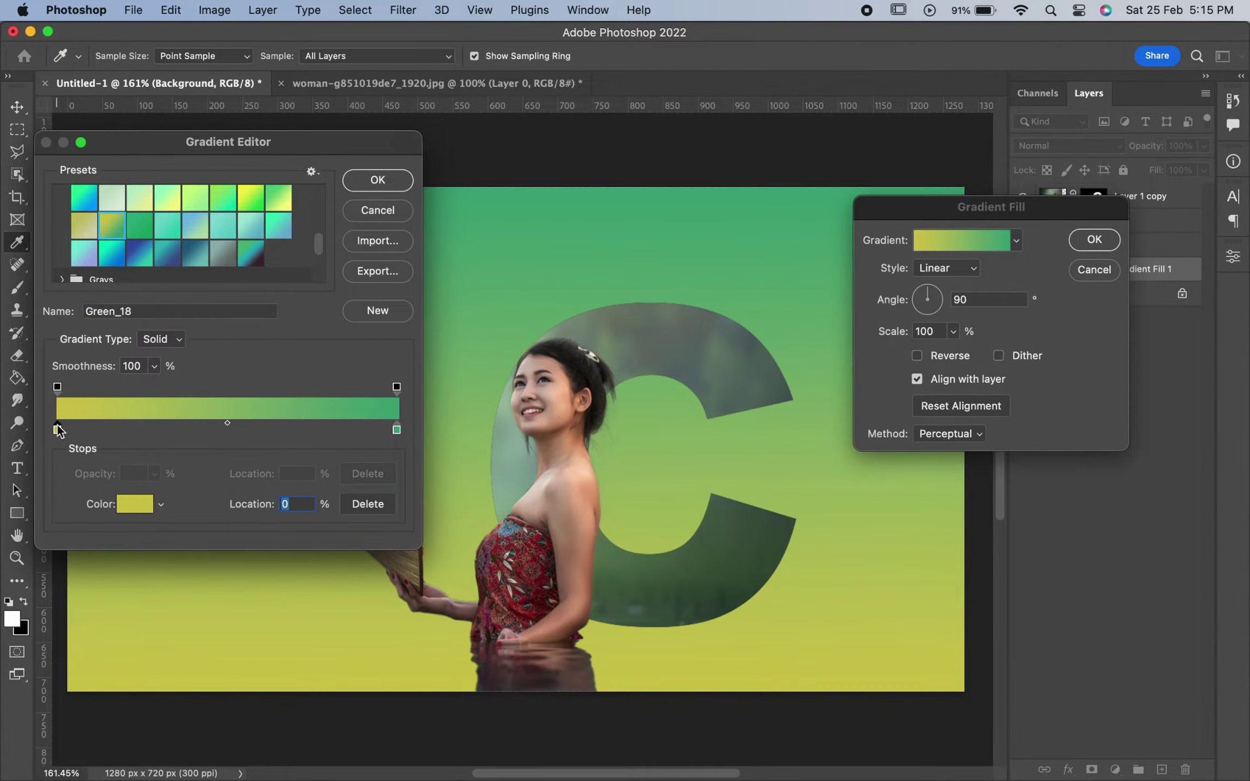
{"action": "left_click", "coordinate": [135, 504]}
{"action": "left_click", "coordinate": [984, 400]}
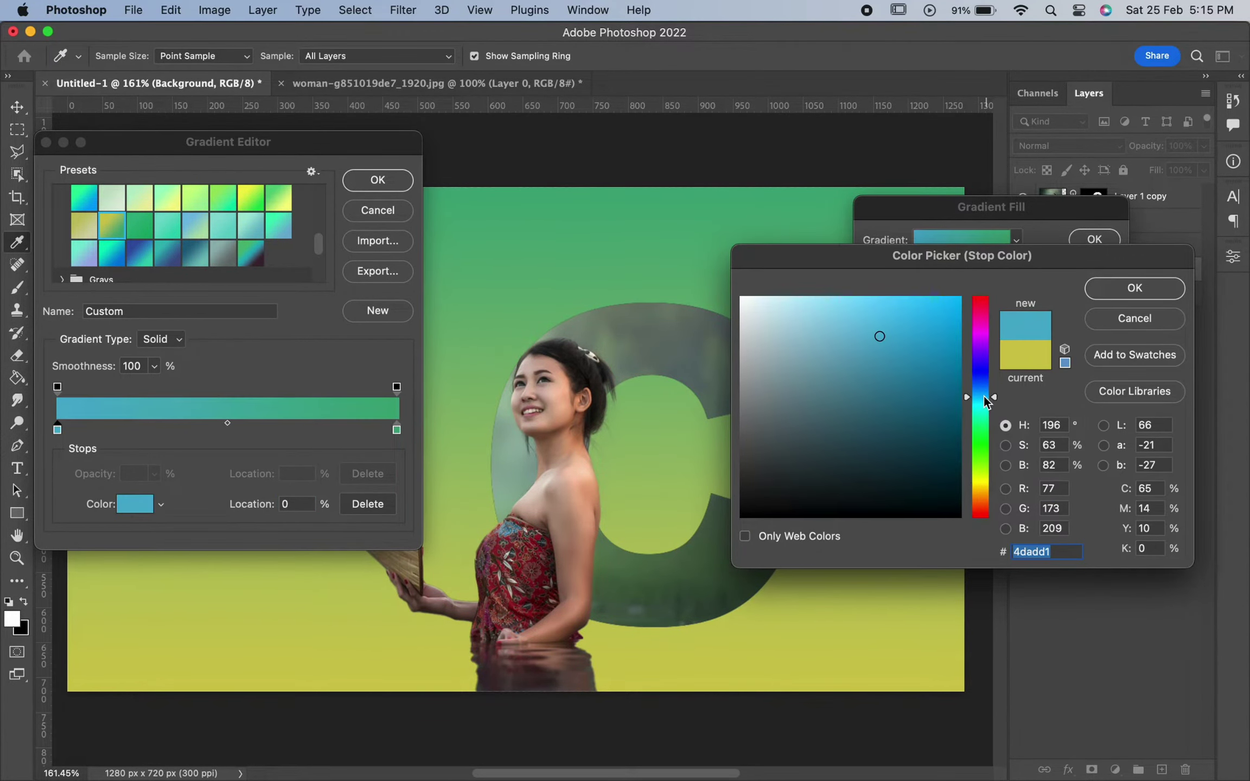
{"action": "left_click_drag", "start_coordinate": [930, 332], "coordinate": [924, 297]}
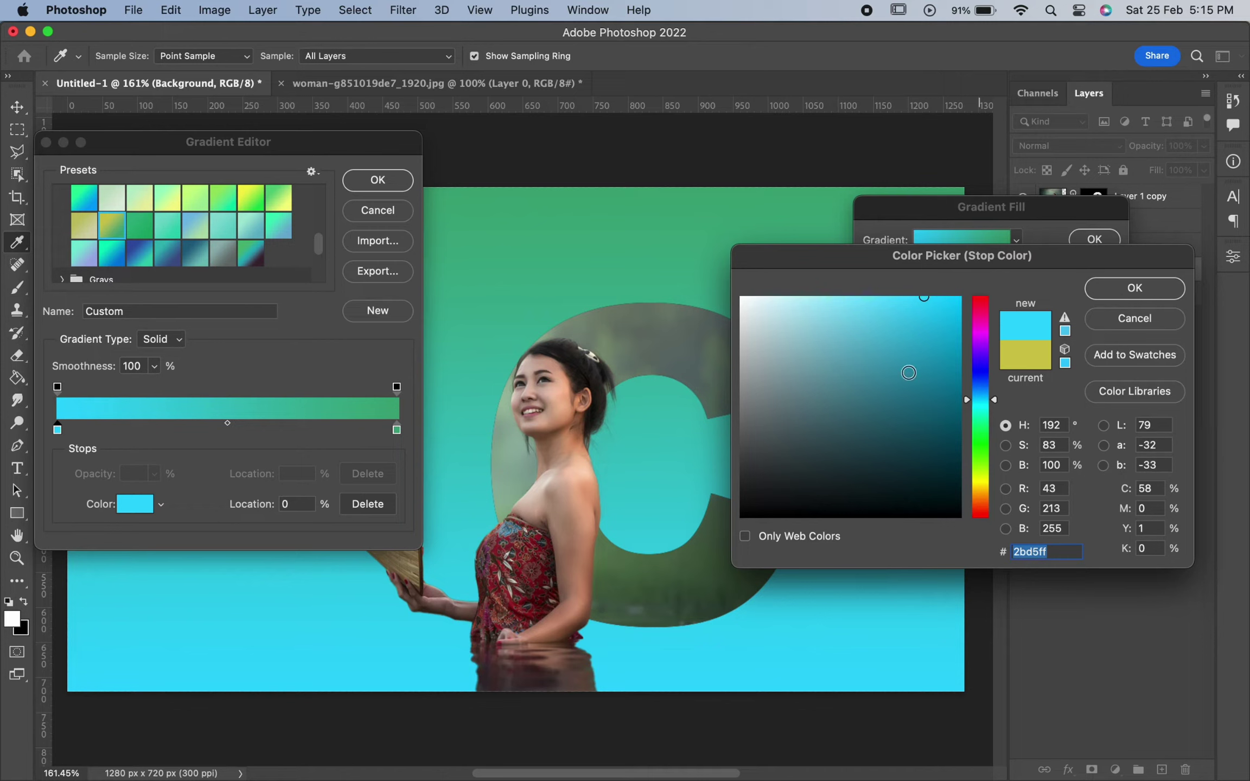
{"action": "left_click", "coordinate": [1135, 288]}
{"action": "left_click", "coordinate": [391, 180]}
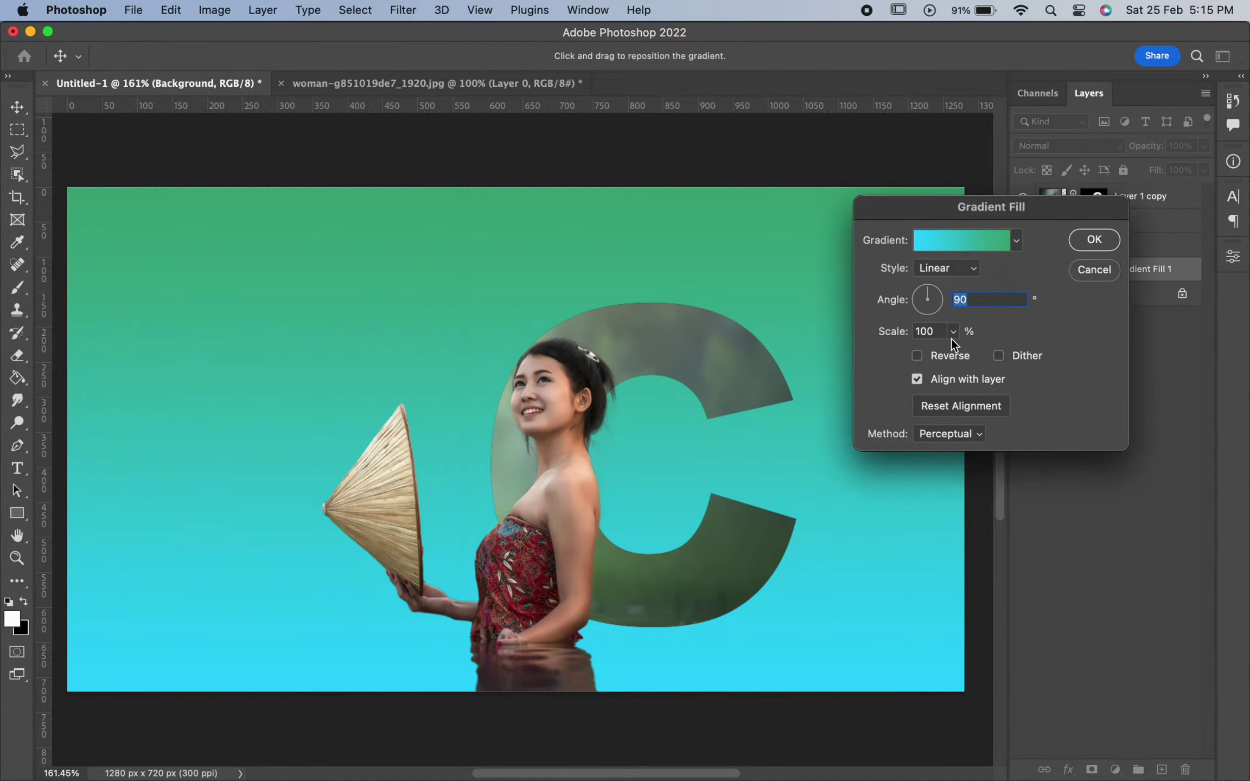
{"action": "left_click_drag", "start_coordinate": [931, 312], "coordinate": [926, 312]}
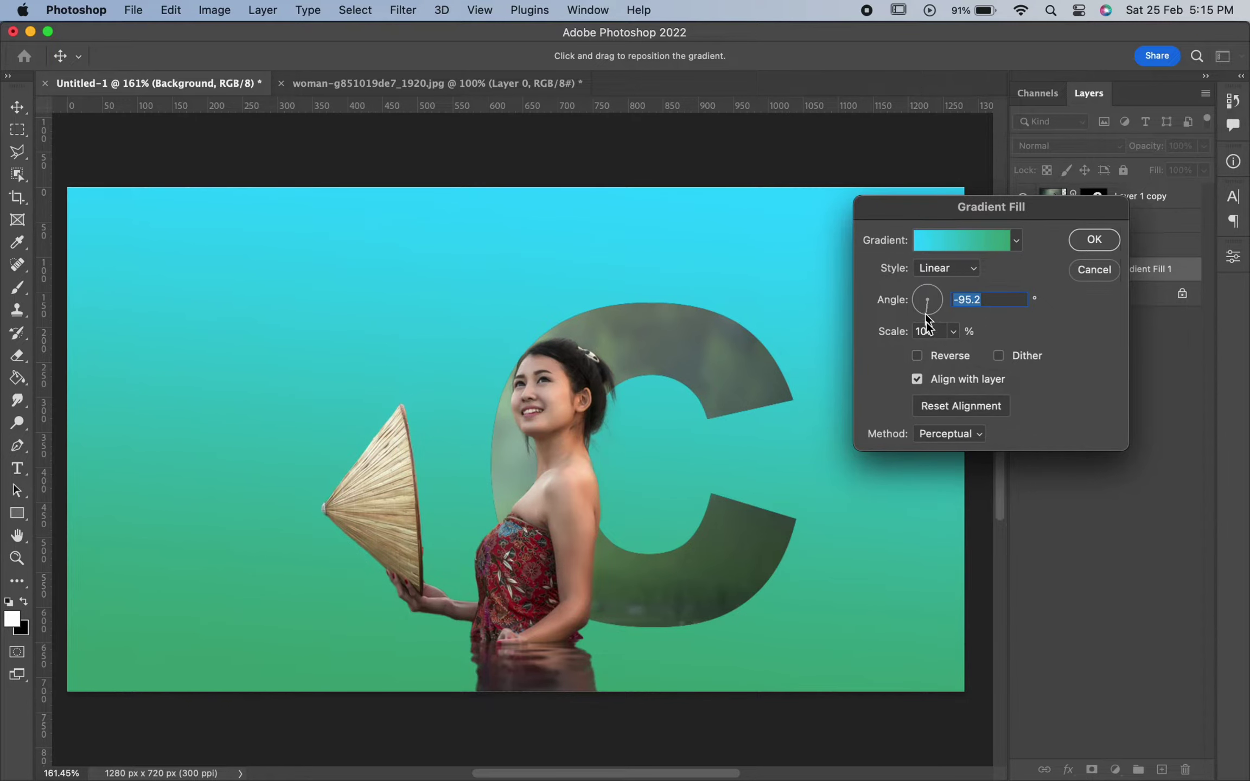
Step: Set the gradient's right stop to green #337a53
{"action": "left_click", "coordinate": [975, 239]}
{"action": "left_click", "coordinate": [396, 430]}
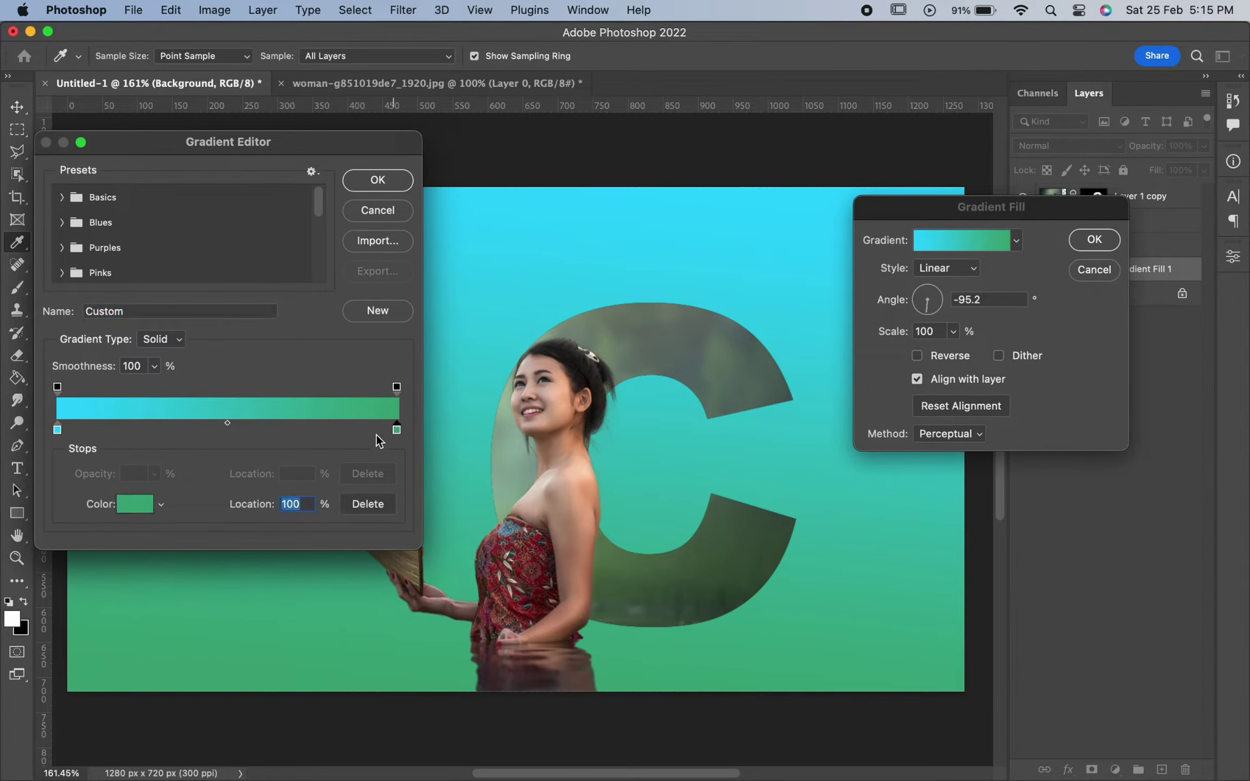
{"action": "left_click", "coordinate": [134, 504]}
{"action": "left_click", "coordinate": [695, 361]}
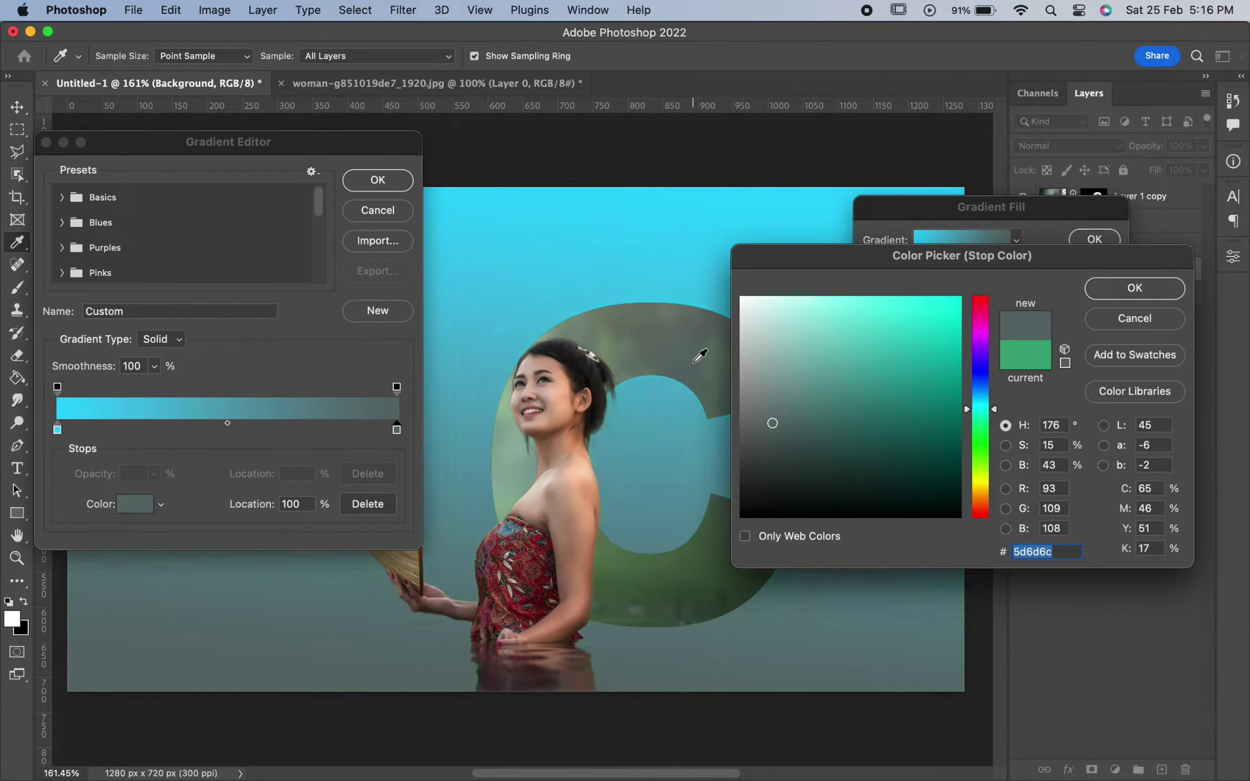
{"action": "left_click", "coordinate": [718, 371]}
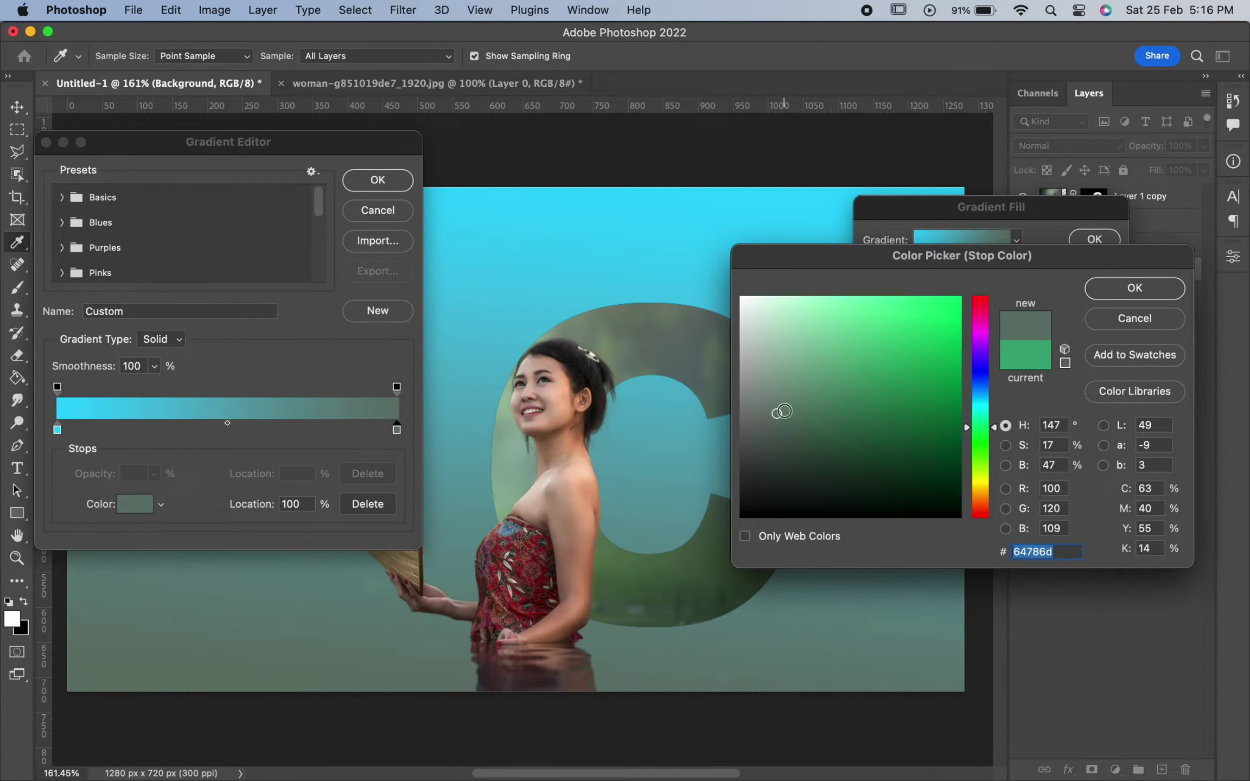
{"action": "left_click_drag", "start_coordinate": [781, 411], "coordinate": [868, 412]}
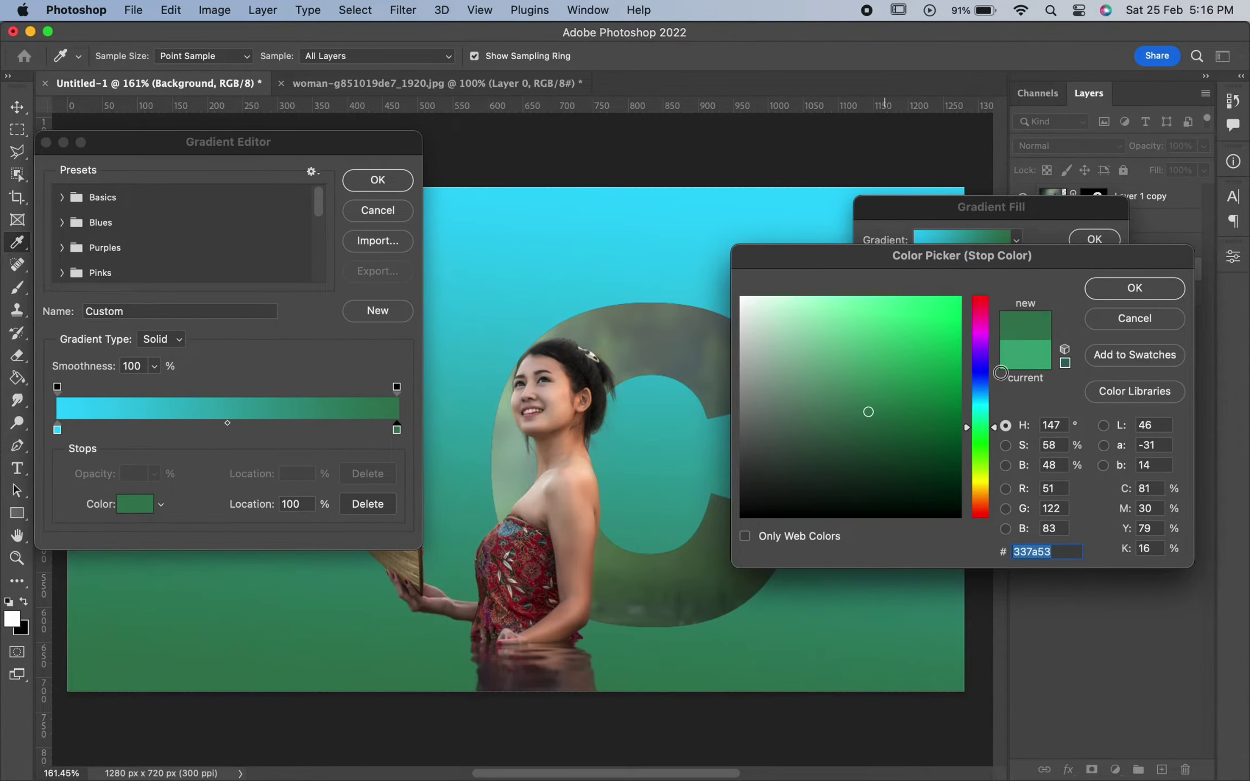
{"action": "left_click", "coordinate": [1136, 288]}
{"action": "left_click", "coordinate": [385, 187]}
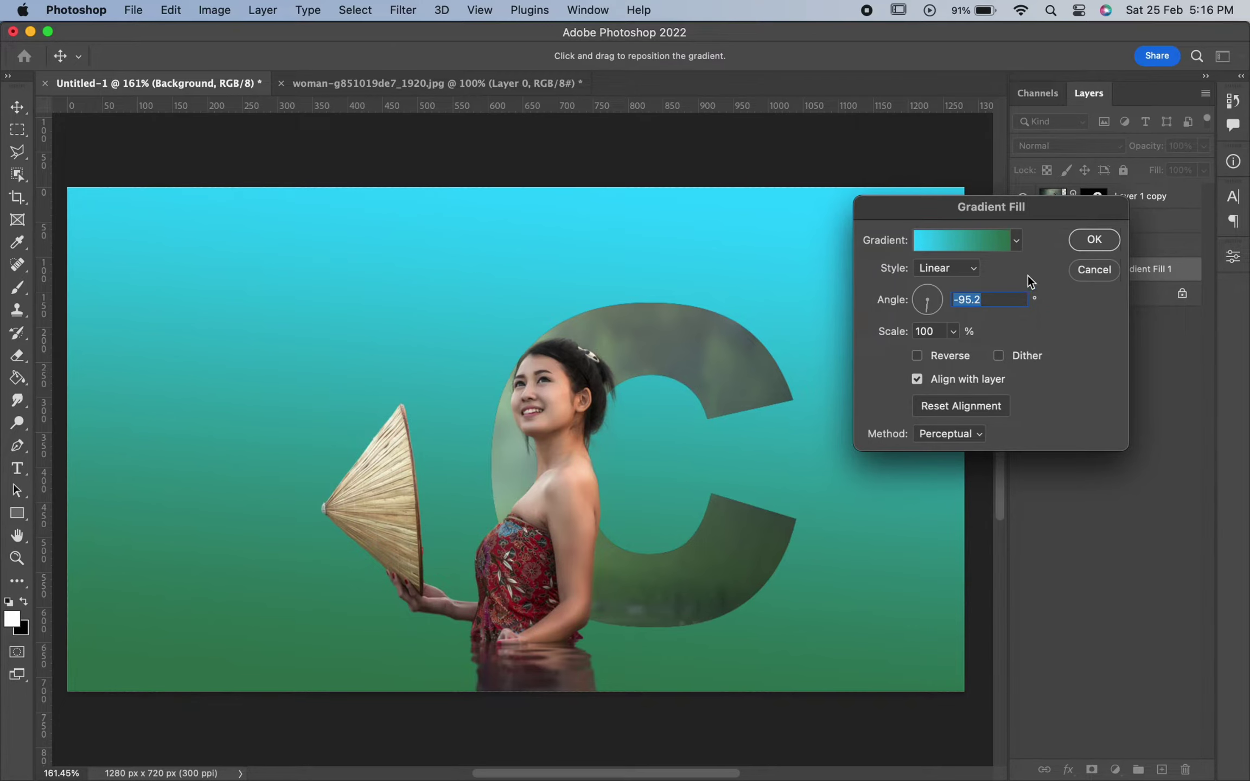
Step: Set the gradient scale to 78% and its angle to -90.45
{"action": "left_click", "coordinate": [953, 332]}
{"action": "left_click_drag", "start_coordinate": [954, 350], "coordinate": [929, 329]}
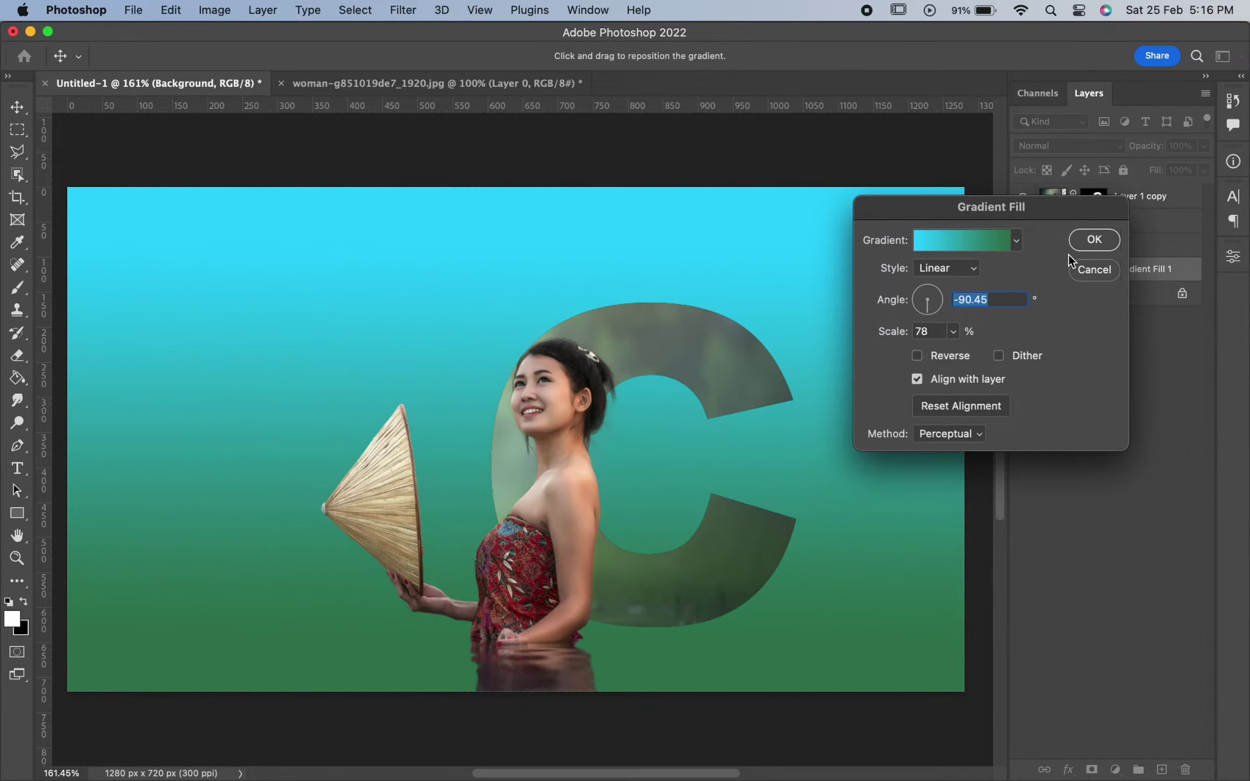
{"action": "left_click", "coordinate": [998, 299]}
Step: Commit the gradient fill and load the woman-and-C mask as an inverted selection
{"action": "key", "text": "Return"}
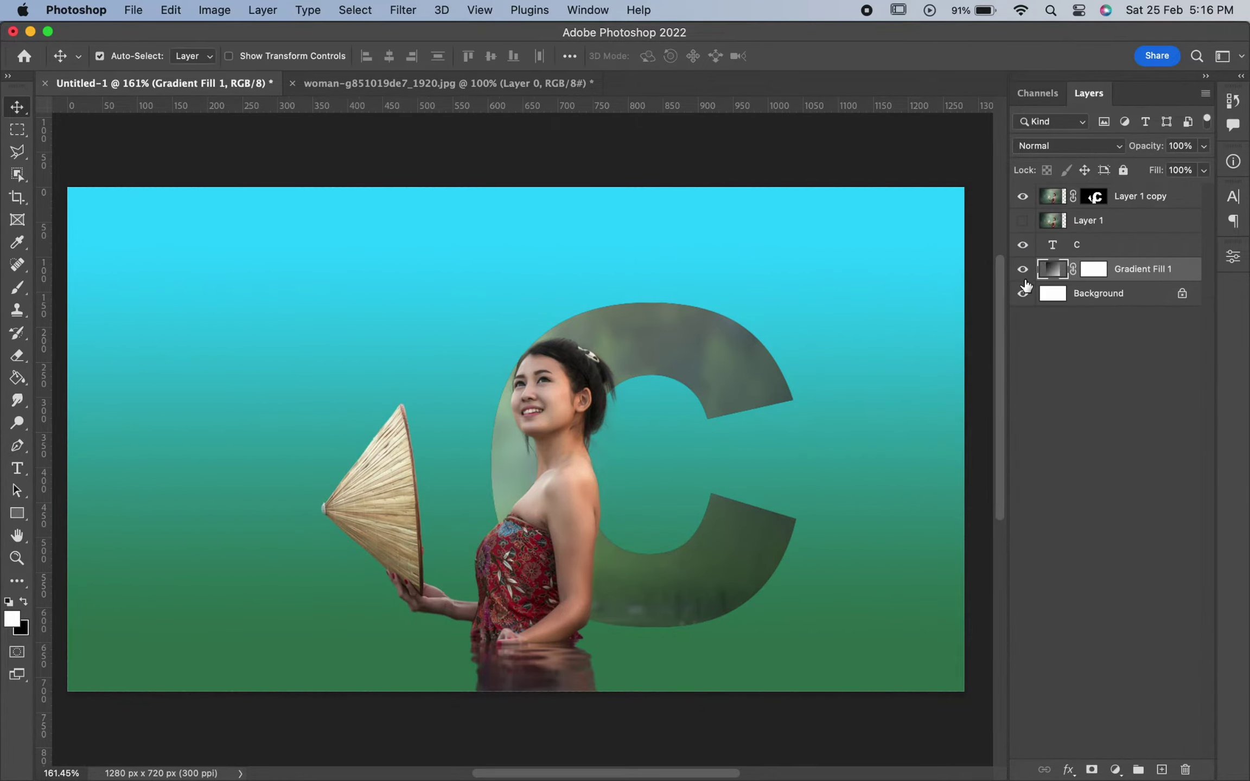
{"action": "left_click", "coordinate": [1091, 198]}
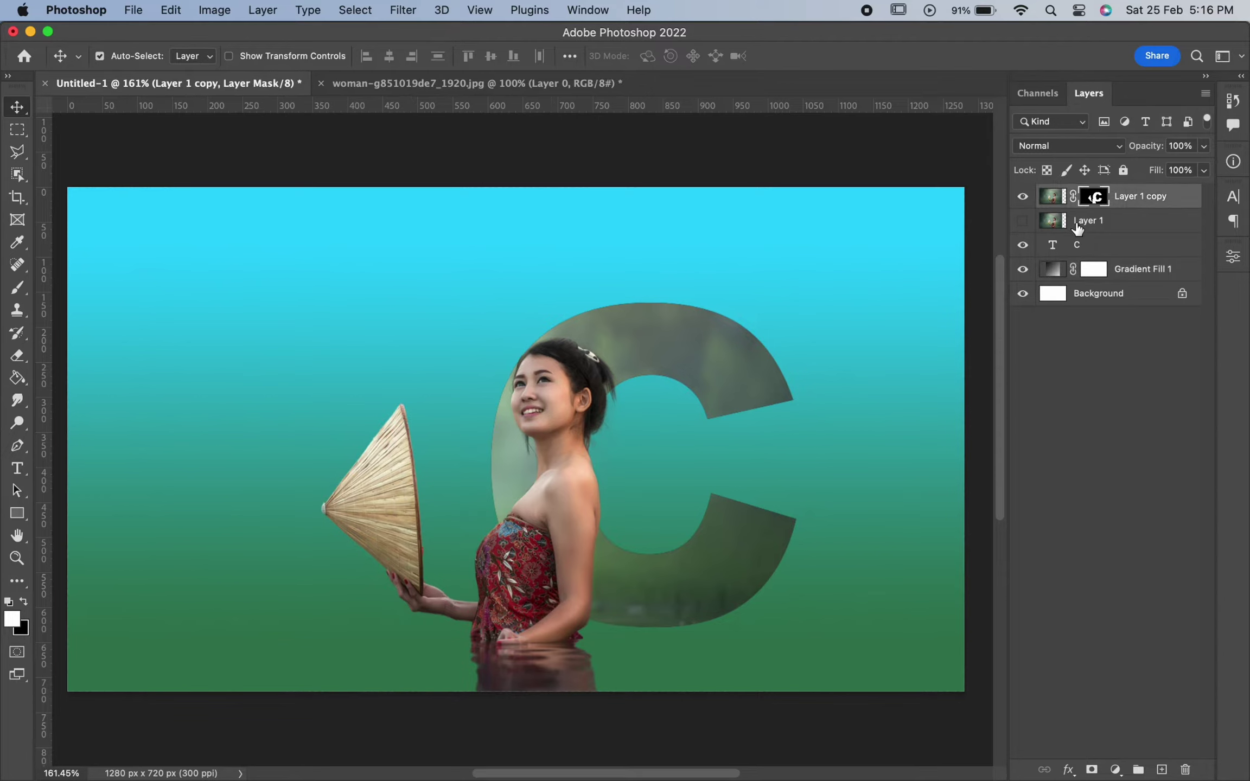
{"action": "left_click", "coordinate": [1093, 197], "text": "super"}
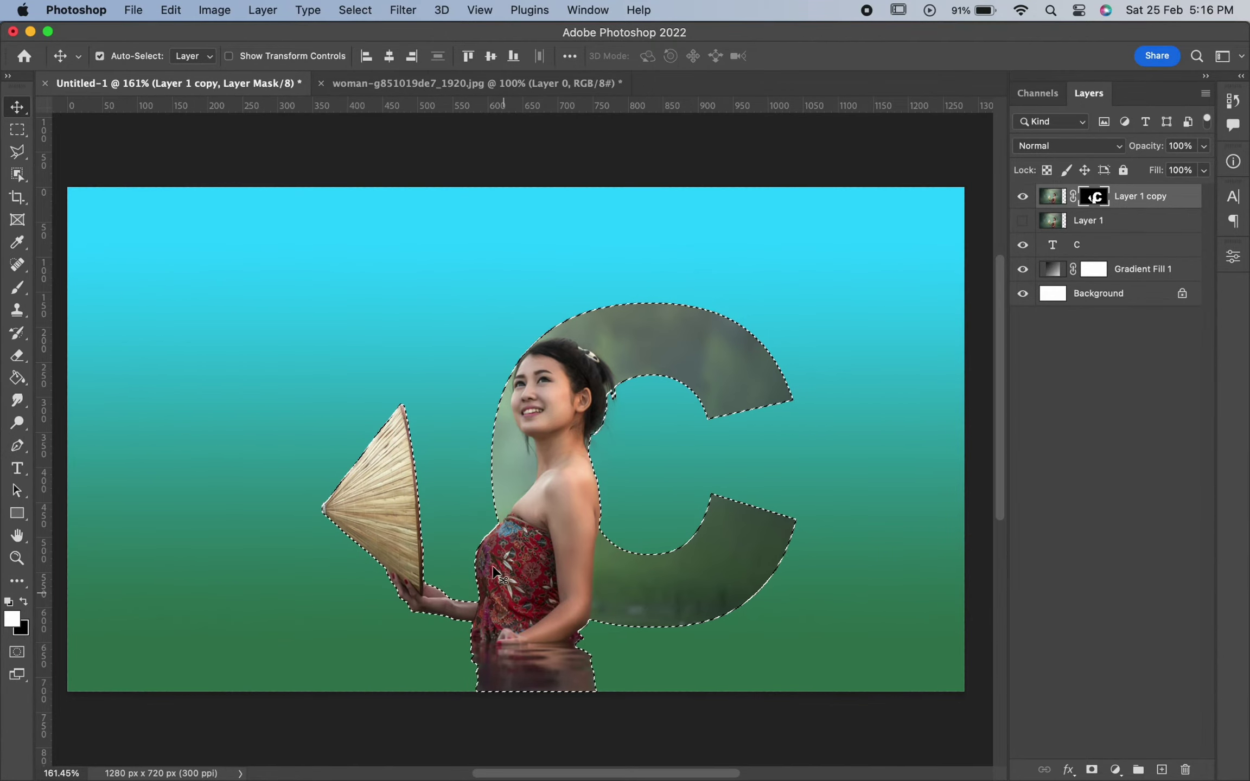
{"action": "left_click", "coordinate": [355, 11]}
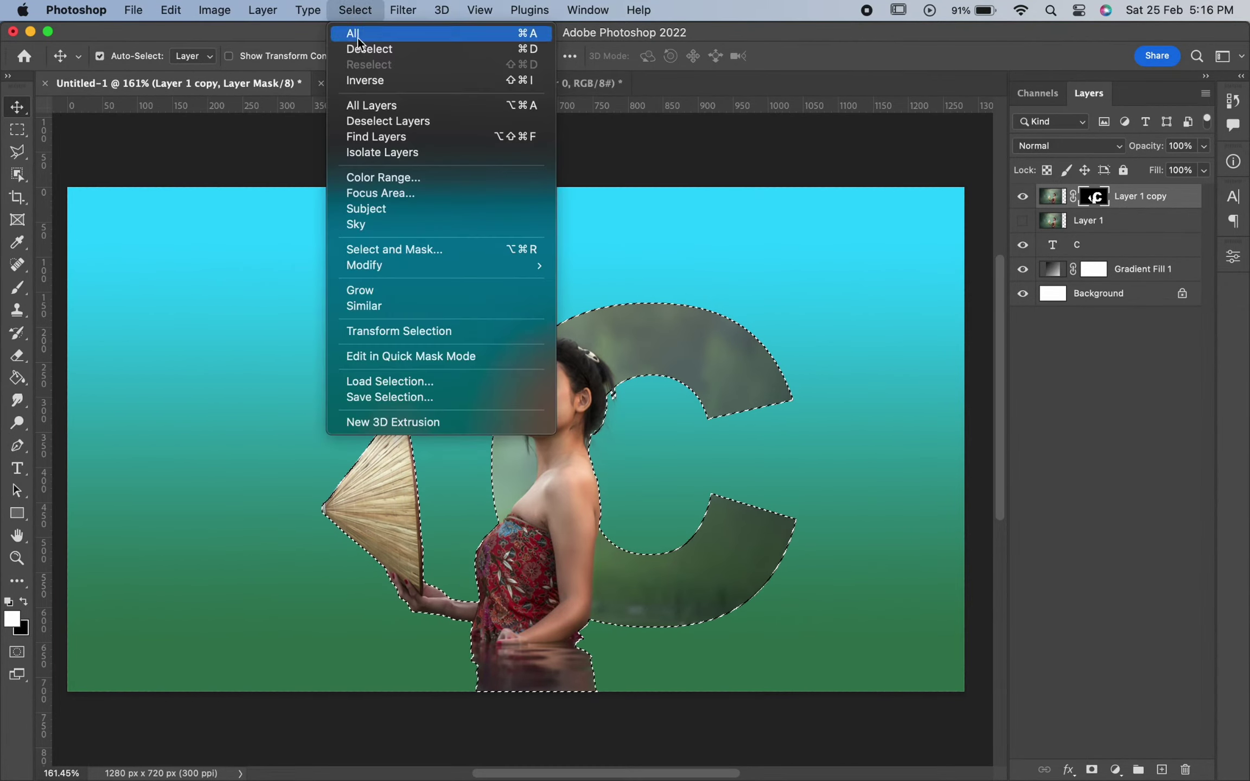
{"action": "left_click", "coordinate": [369, 82]}
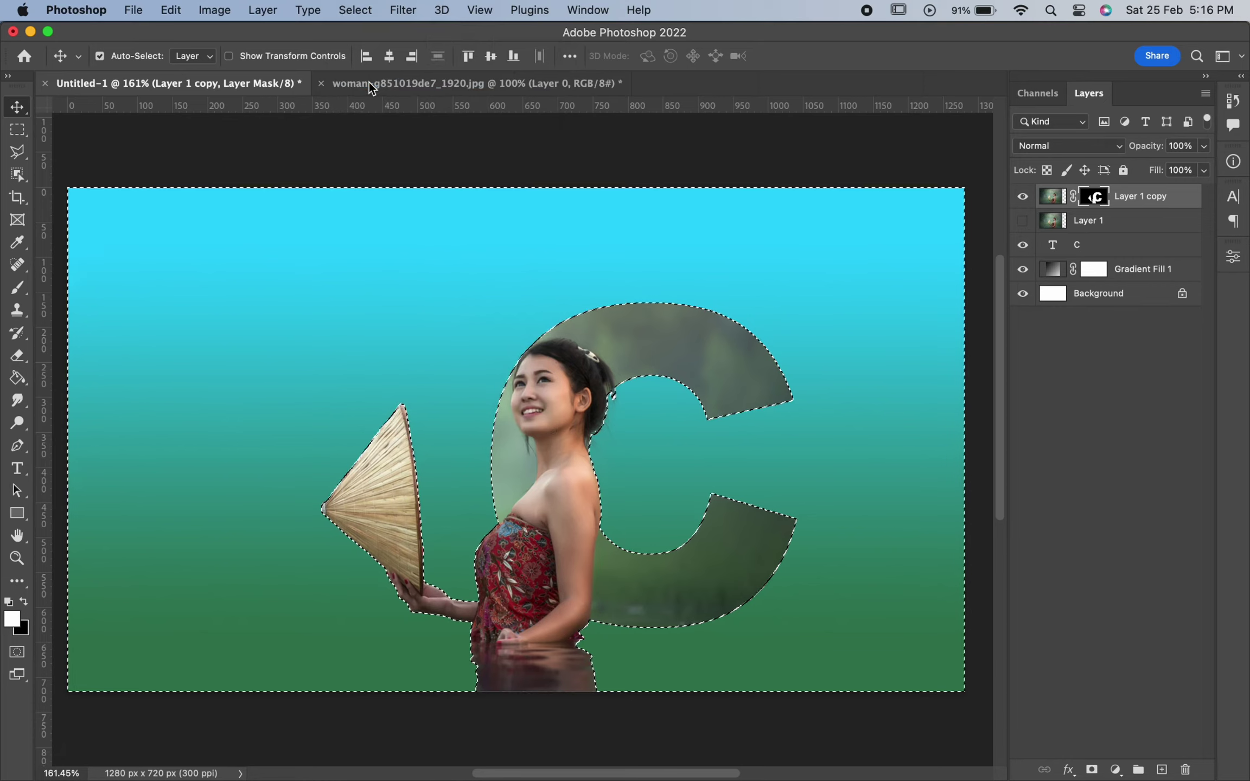
Step: Shrink the brush, invert the selection back, and show Layer 1's photo again
{"action": "left_click", "coordinate": [18, 286]}
{"action": "key", "text": "bracketleft"}
{"action": "key", "text": "bracketleft"}
{"action": "key", "text": "bracketleft"}
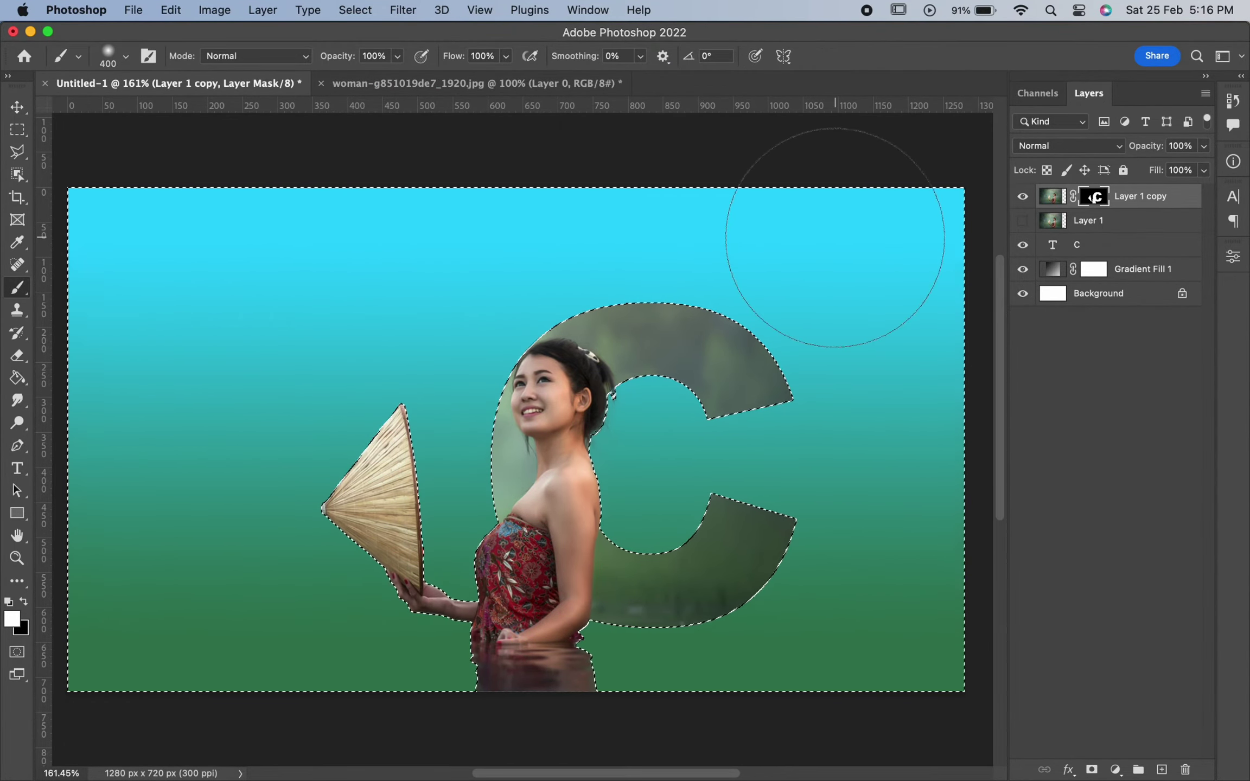
{"action": "left_click", "coordinate": [355, 10]}
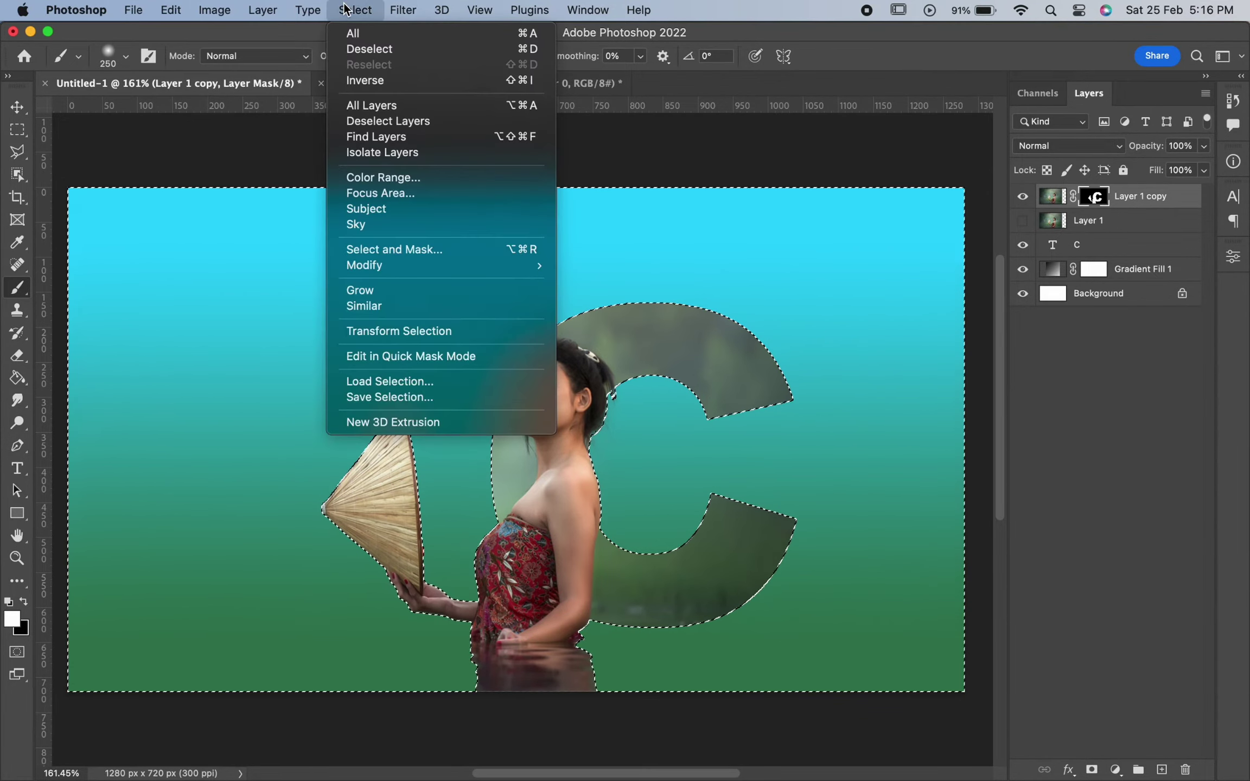
{"action": "left_click", "coordinate": [367, 82]}
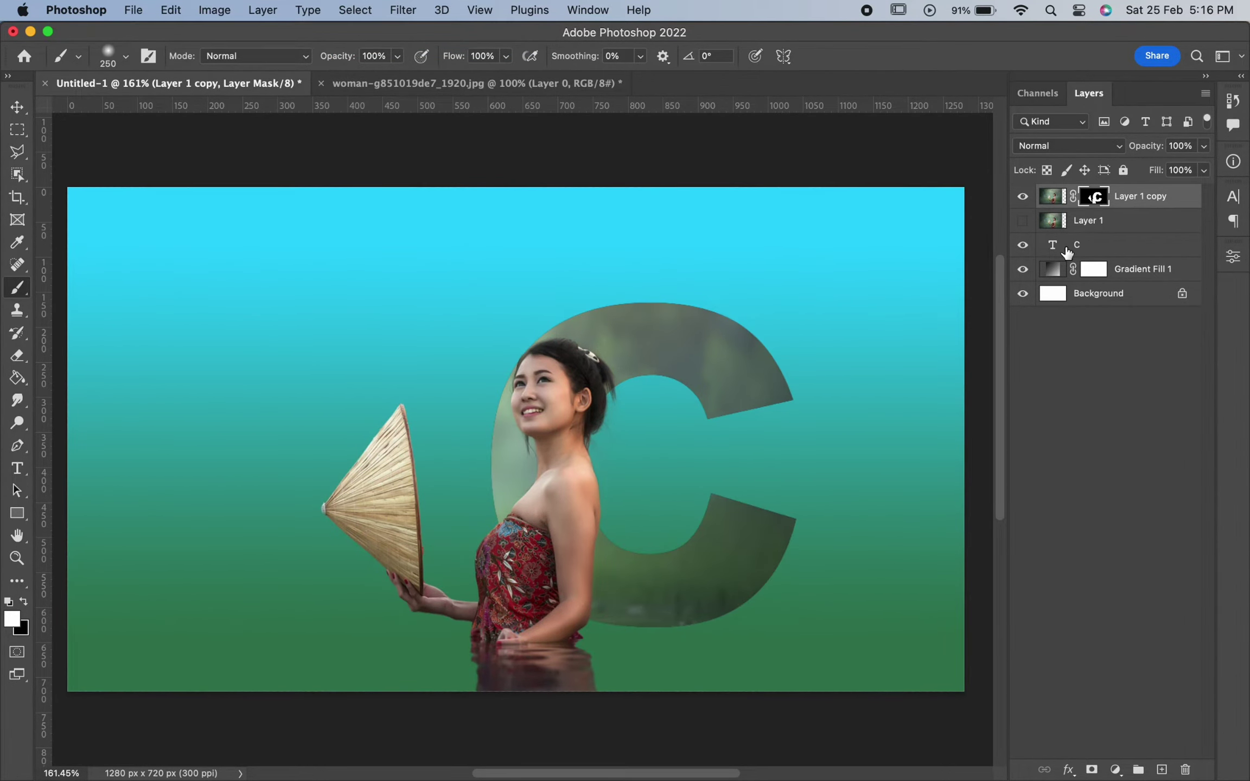
{"action": "left_click", "coordinate": [1022, 222]}
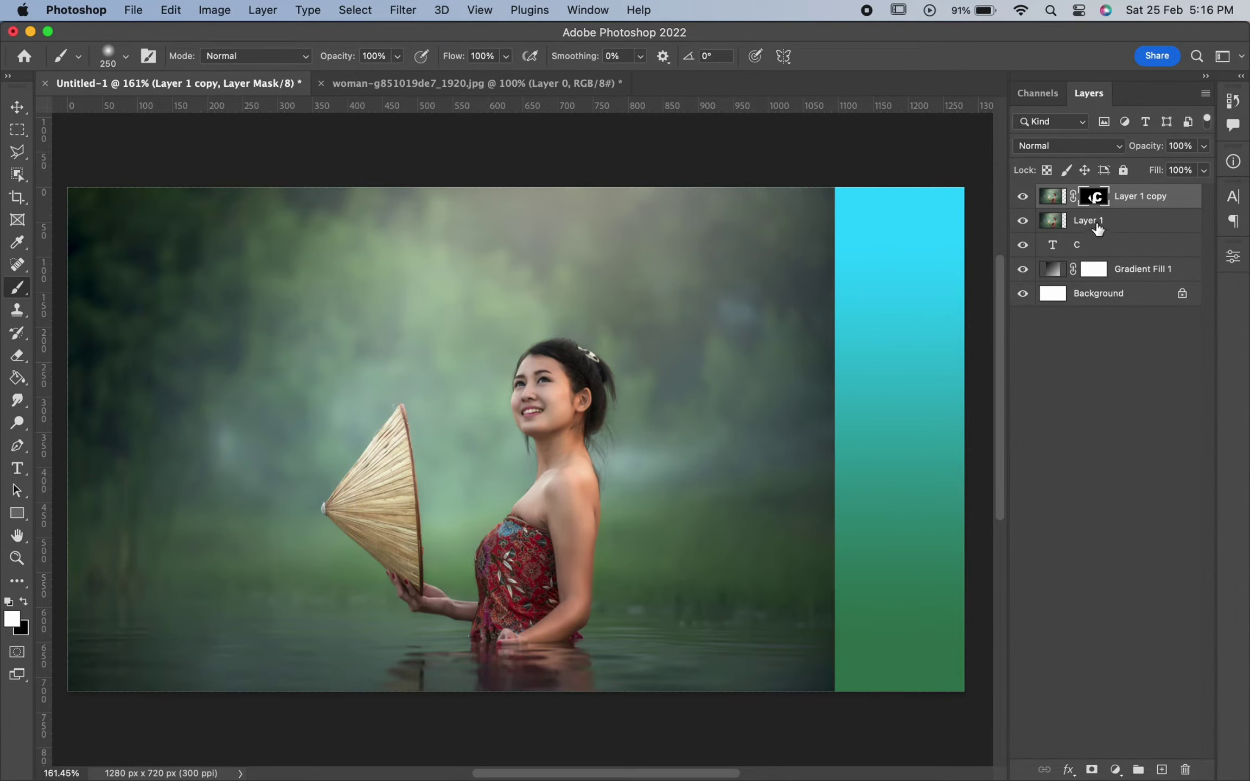
Step: Add an inverted (hide-all) layer mask to Layer 1
{"action": "left_click", "coordinate": [1097, 228]}
{"action": "left_click", "coordinate": [1091, 769]}
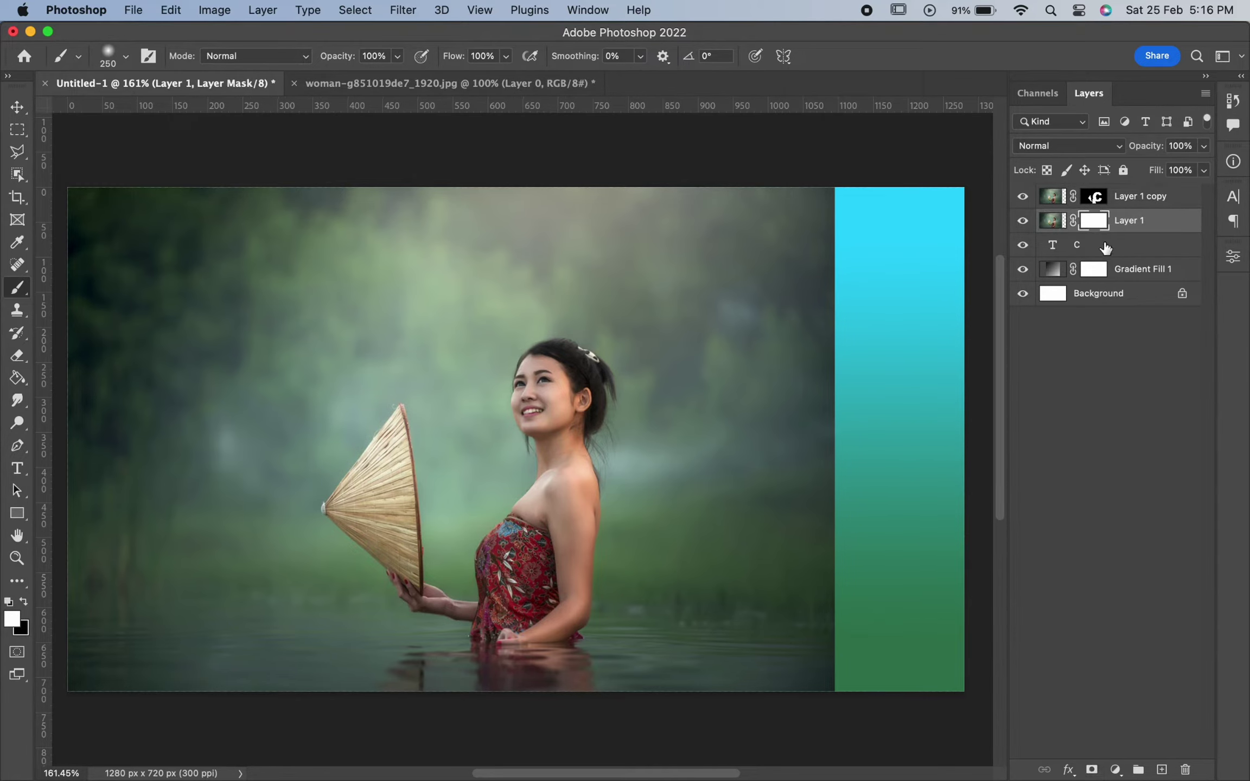
{"action": "key", "text": "super+i"}
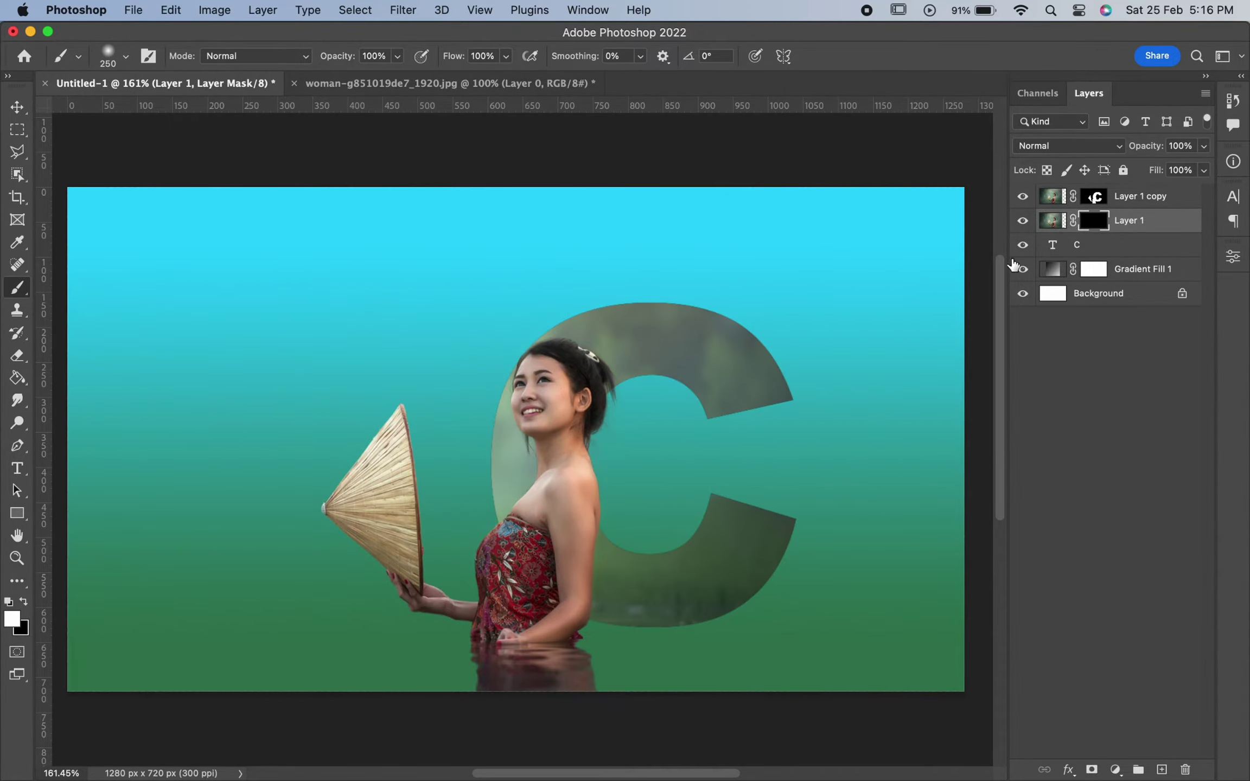
{"action": "key", "text": "bracketright"}
{"action": "key", "text": "bracketright"}
{"action": "key", "text": "bracketright"}
Step: Outside the woman-and-C selection, paint the misty water back in at lower left, then tone it down
{"action": "left_click", "coordinate": [1095, 198], "text": "super"}
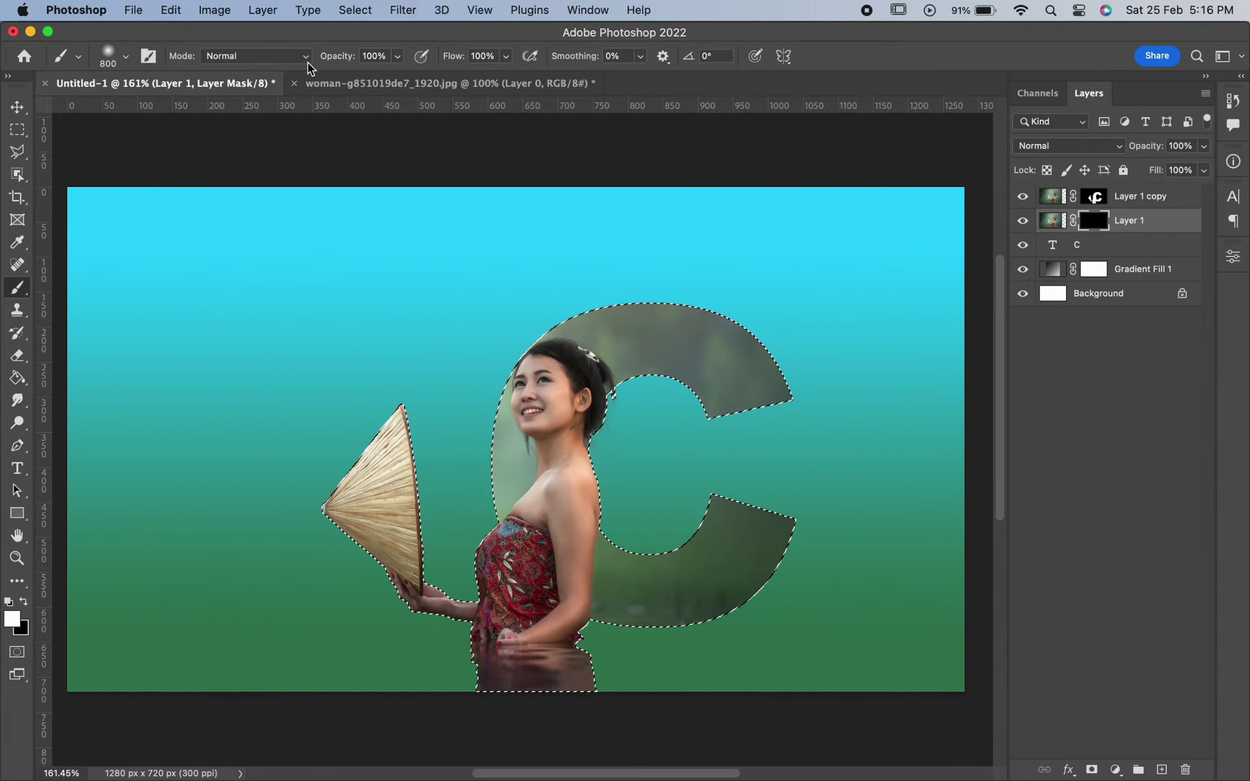
{"action": "left_click", "coordinate": [356, 10]}
{"action": "left_click", "coordinate": [365, 80]}
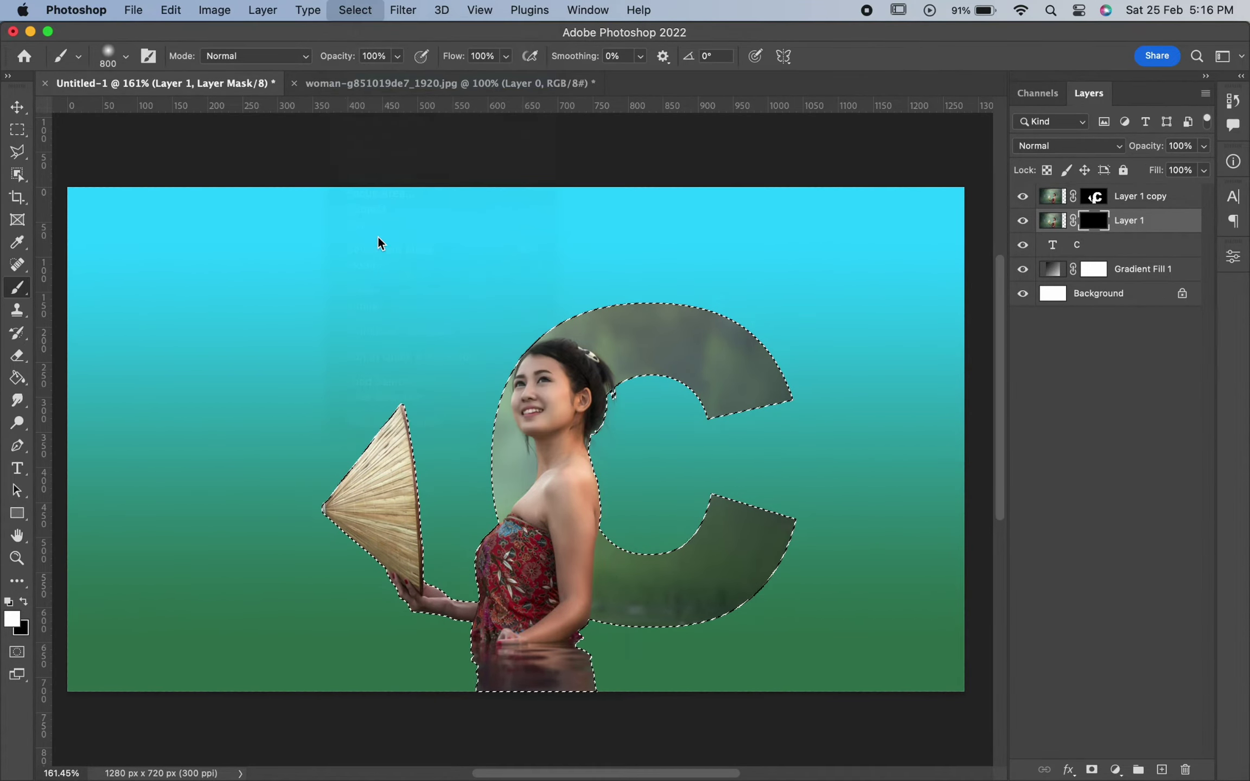
{"action": "key", "text": "bracketleft"}
{"action": "key", "text": "bracketleft"}
{"action": "key", "text": "bracketleft"}
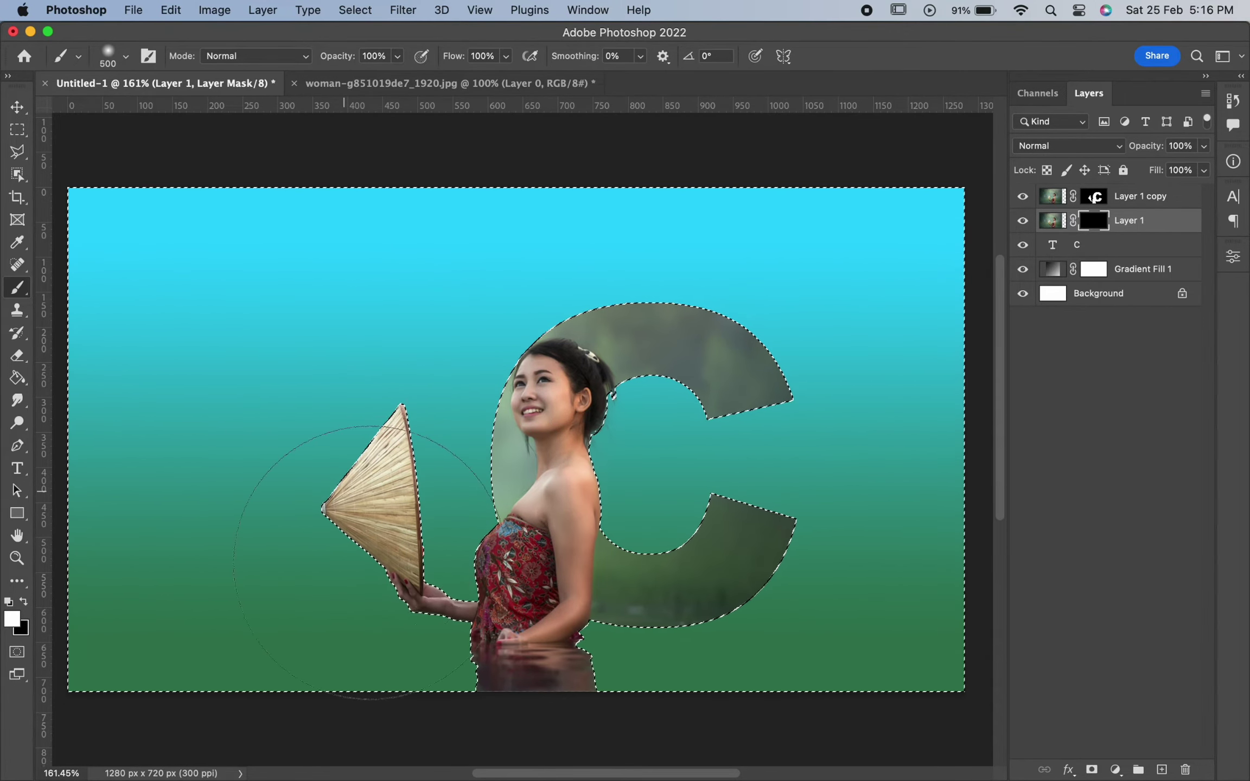
{"action": "mouse_move", "coordinate": [418, 670]}
{"action": "left_mouse_down"}
{"action": "mouse_move", "coordinate": [339, 671]}
{"action": "mouse_move", "coordinate": [432, 736]}
{"action": "mouse_move", "coordinate": [599, 721]}
{"action": "mouse_move", "coordinate": [283, 706]}
{"action": "mouse_move", "coordinate": [325, 708]}
{"action": "left_mouse_up"}
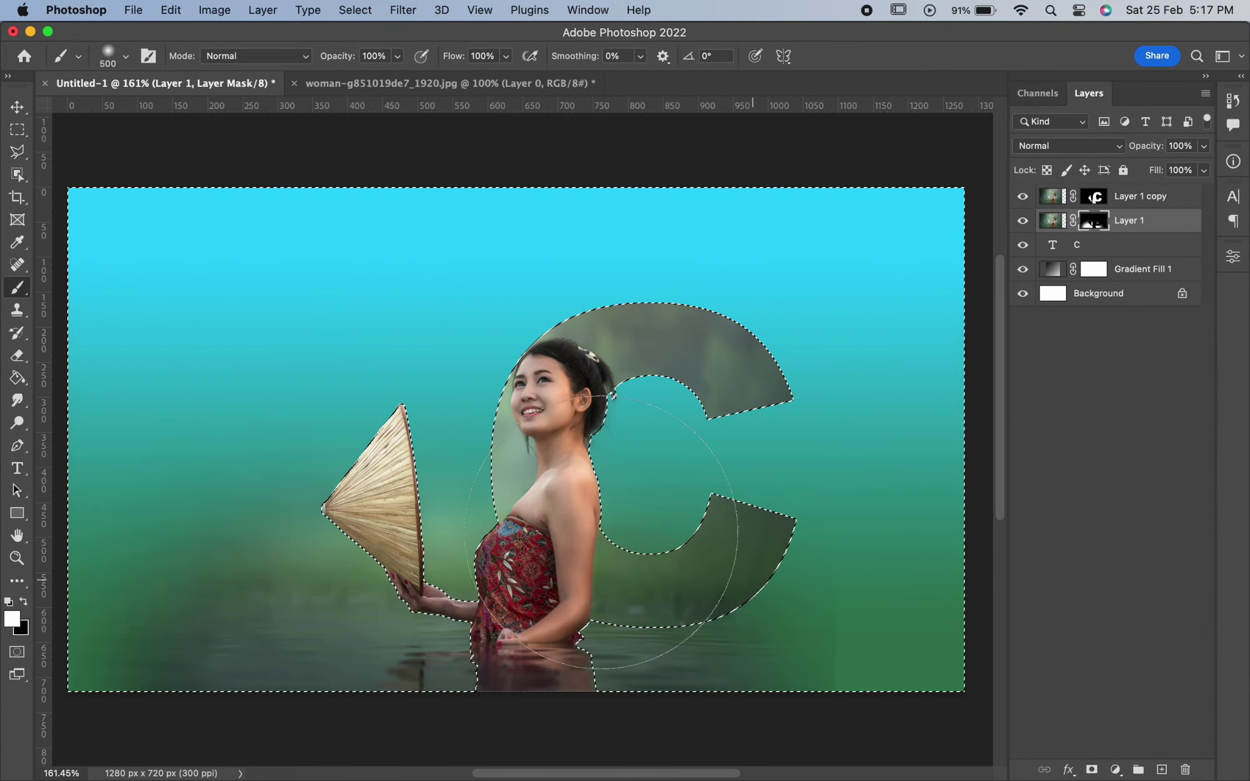
{"action": "key", "text": "x"}
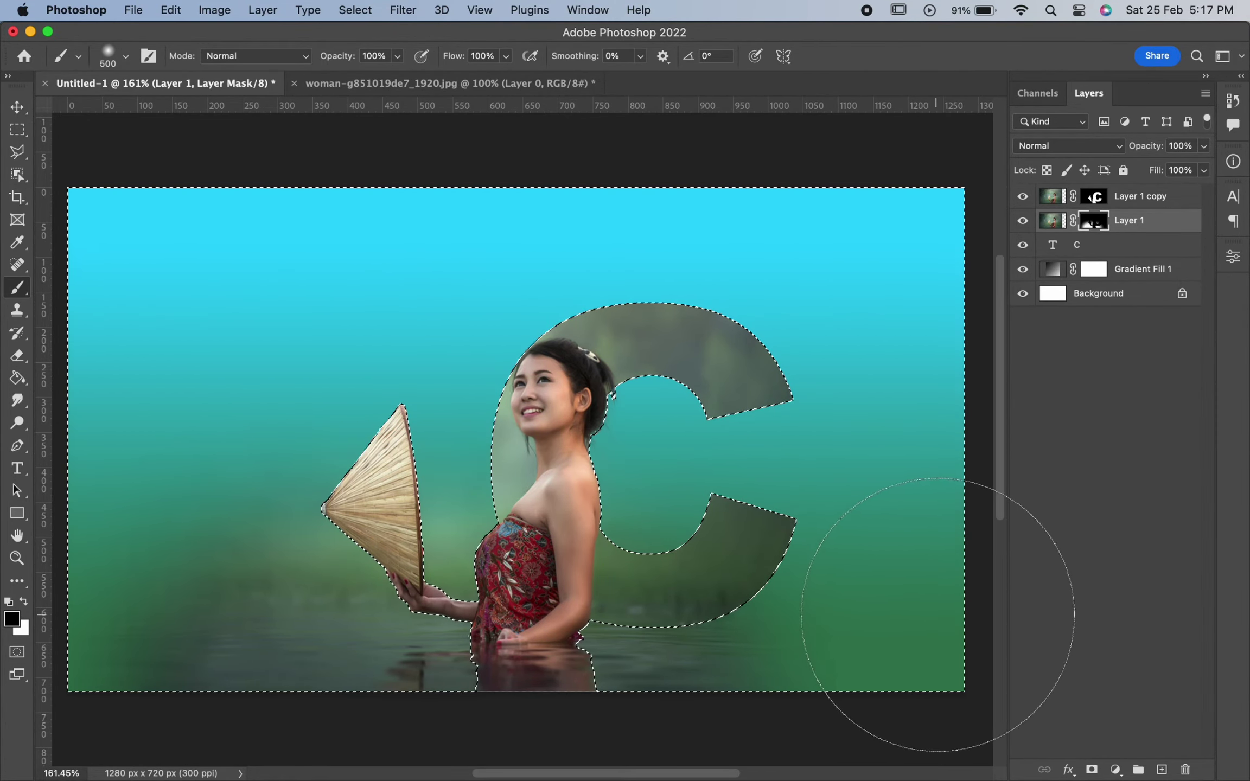
{"action": "left_click_drag", "start_coordinate": [121, 665], "coordinate": [128, 629]}
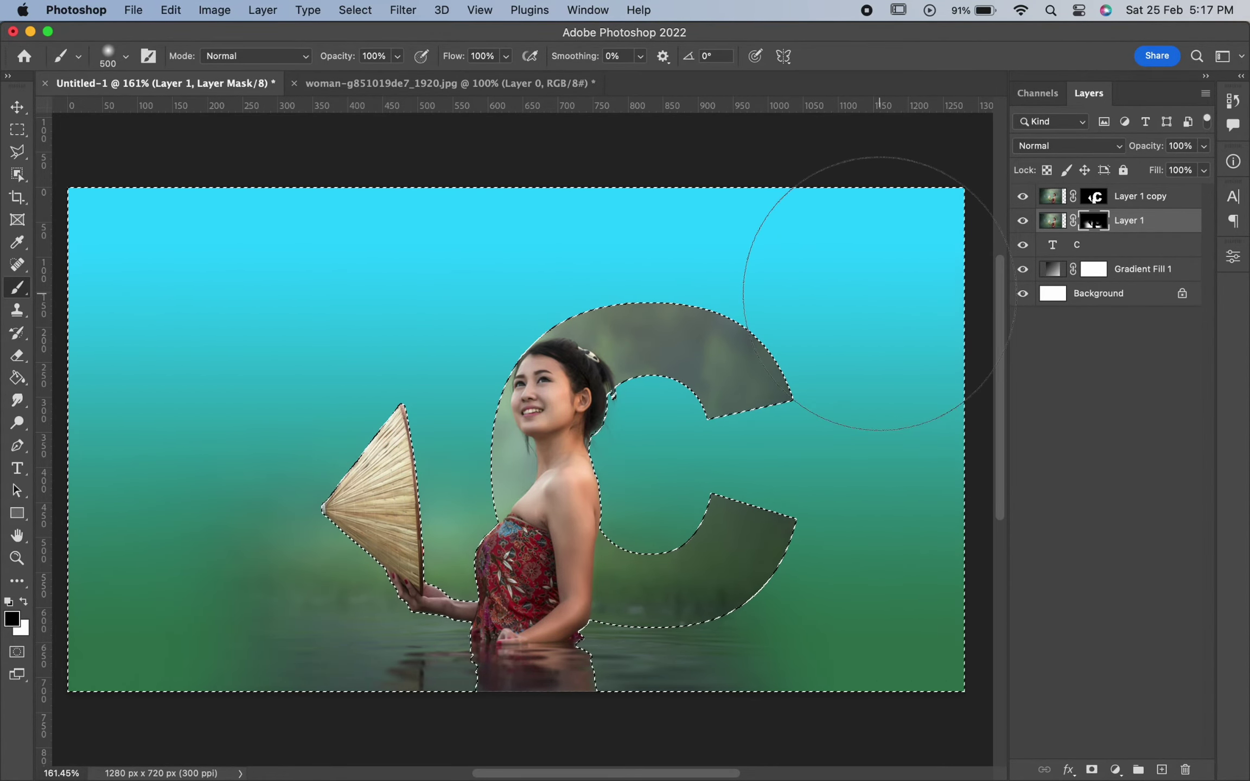
Step: Deselect and choose the C text layer
{"action": "left_click", "coordinate": [355, 10]}
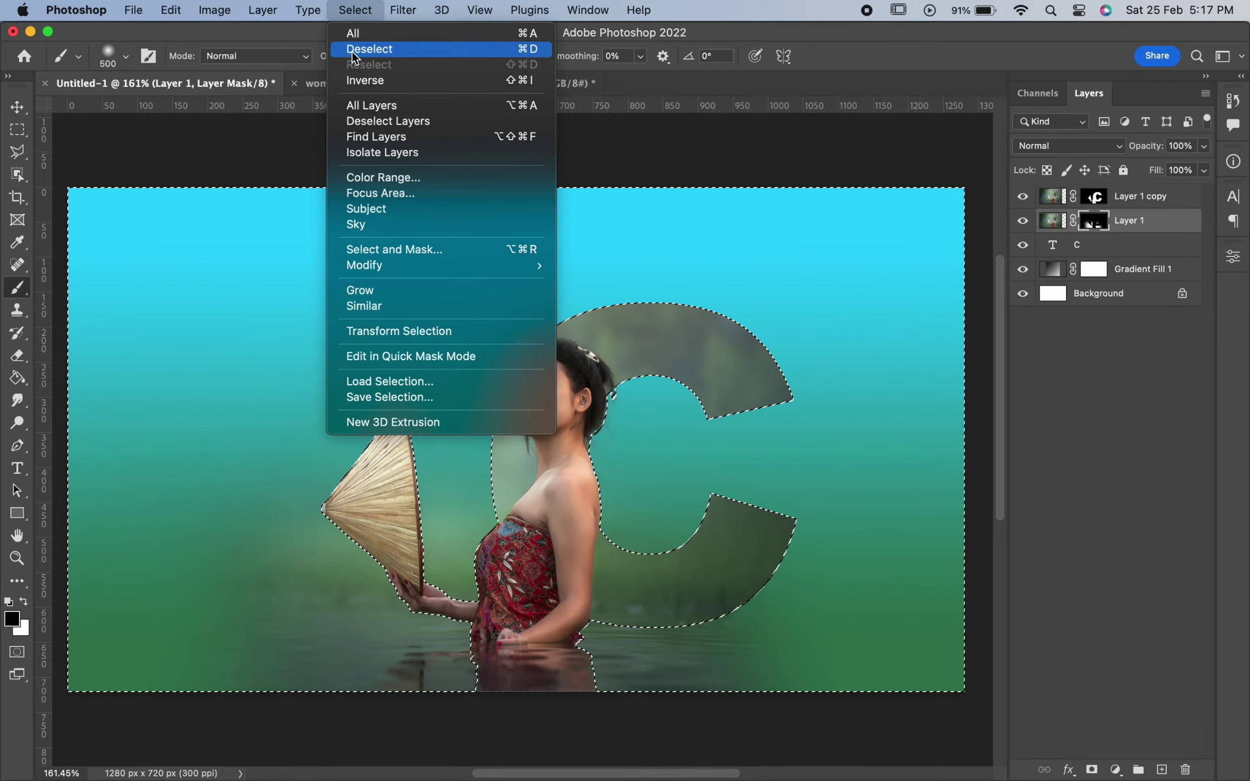
{"action": "left_click", "coordinate": [358, 48]}
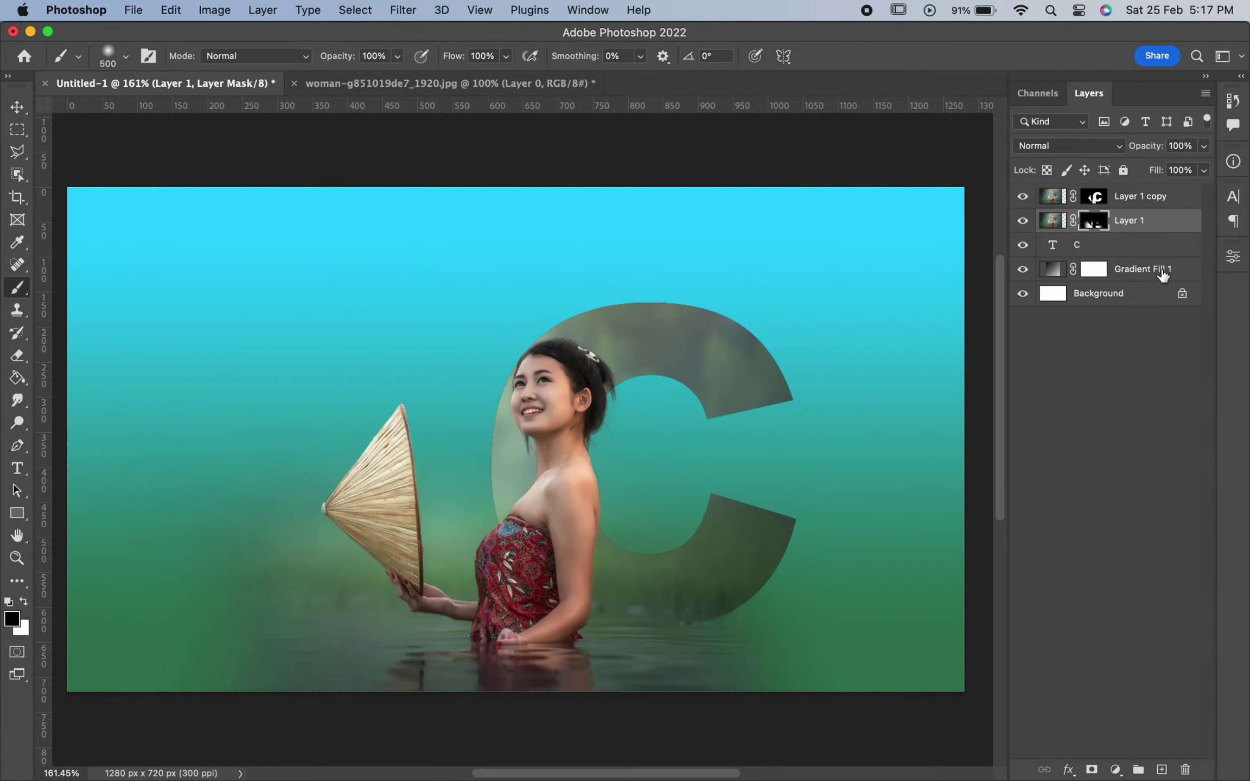
{"action": "left_click", "coordinate": [1147, 245]}
Step: In the C layer's Blending Options, add a 57% drop shadow at 69°, 9 px distance, 10% spread, 18 px size
{"action": "right_click", "coordinate": [1144, 240]}
{"action": "left_click", "coordinate": [1068, 247]}
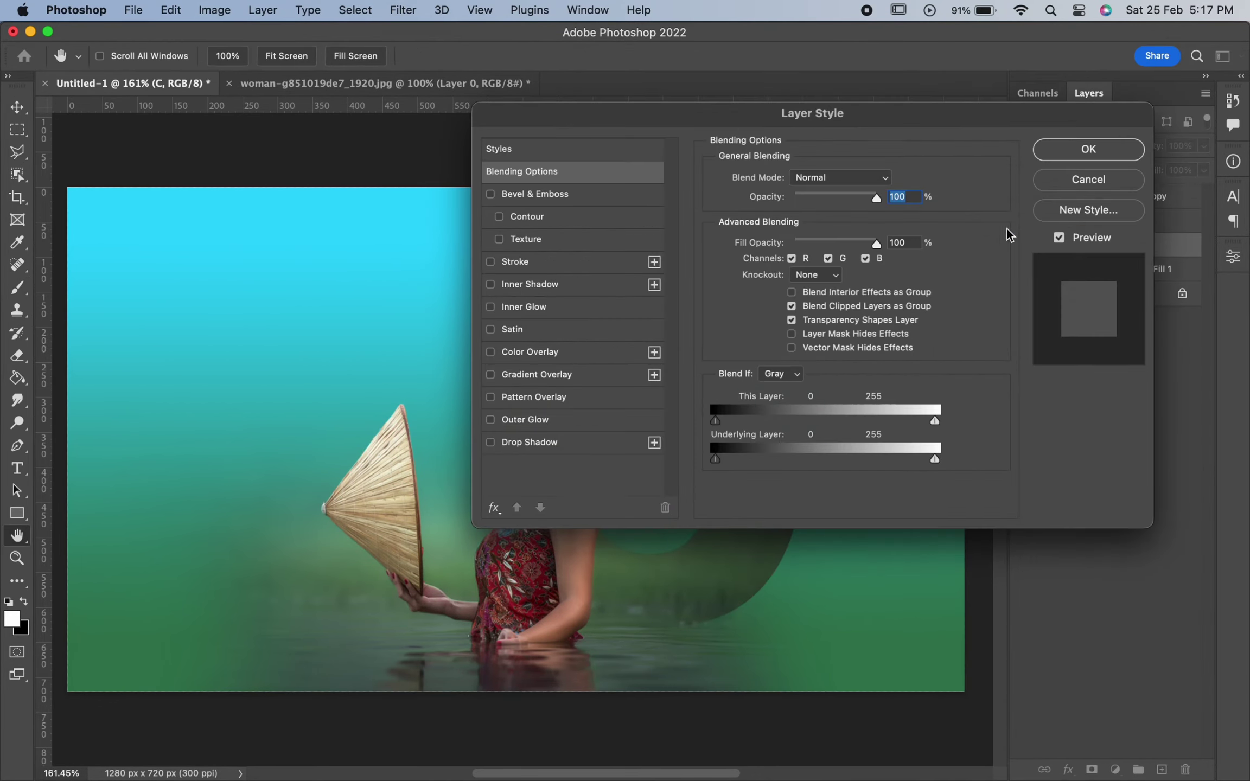
{"action": "left_click_drag", "start_coordinate": [842, 119], "coordinate": [1001, 61]}
{"action": "left_click", "coordinate": [711, 392]}
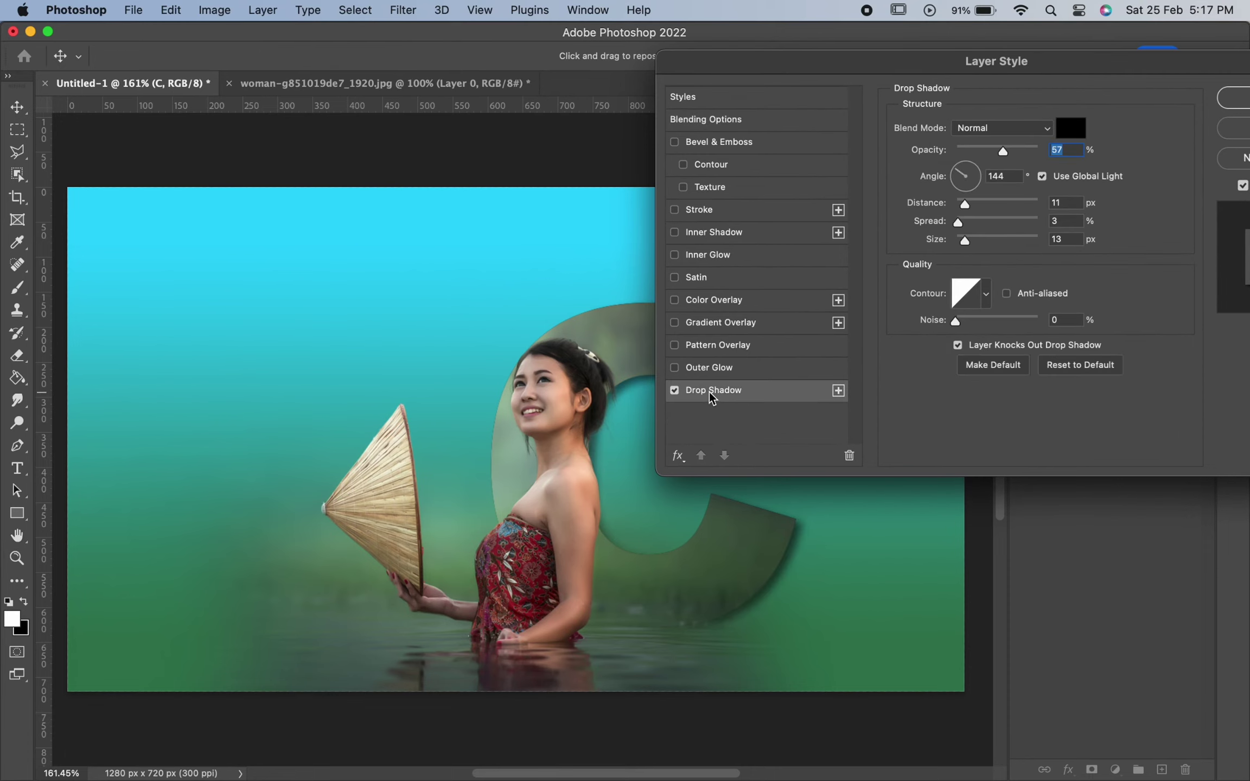
{"action": "left_click_drag", "start_coordinate": [960, 175], "coordinate": [960, 166]}
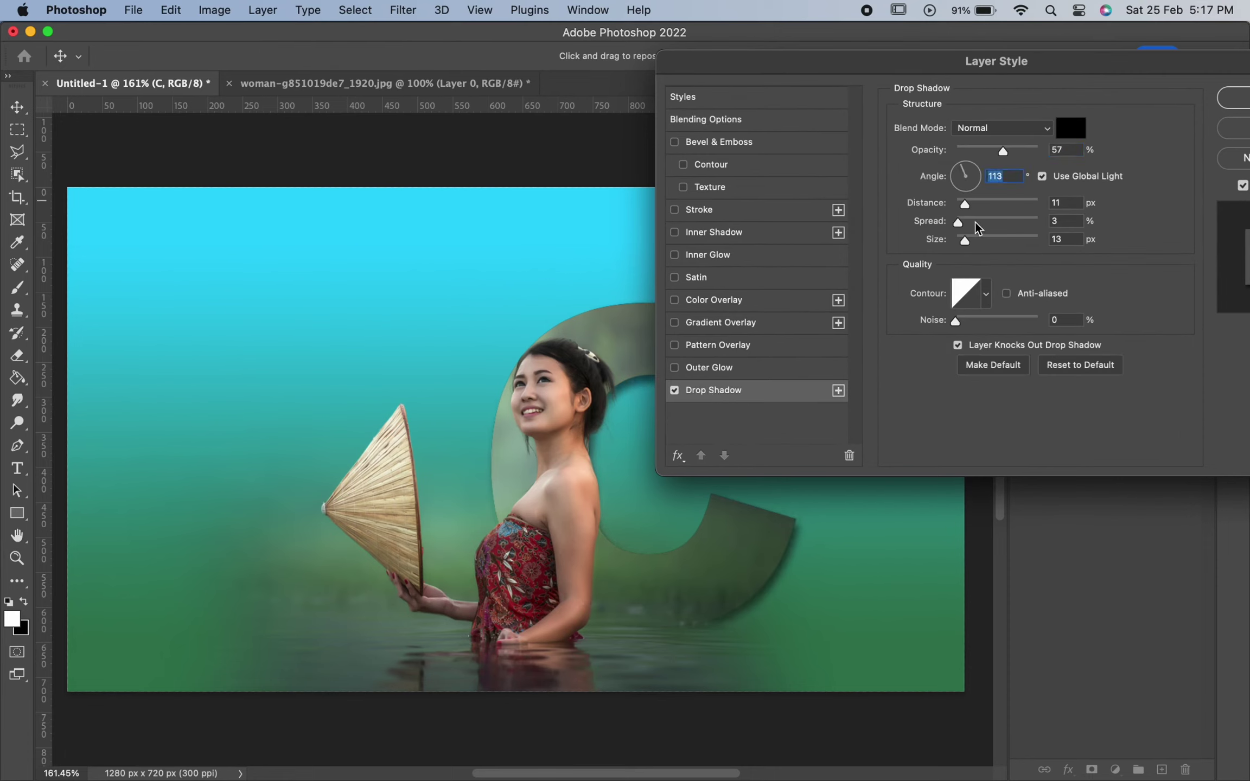
{"action": "mouse_move", "coordinate": [969, 244]}
{"action": "left_mouse_down"}
{"action": "mouse_move", "coordinate": [964, 210]}
{"action": "mouse_move", "coordinate": [966, 241]}
{"action": "left_mouse_up"}
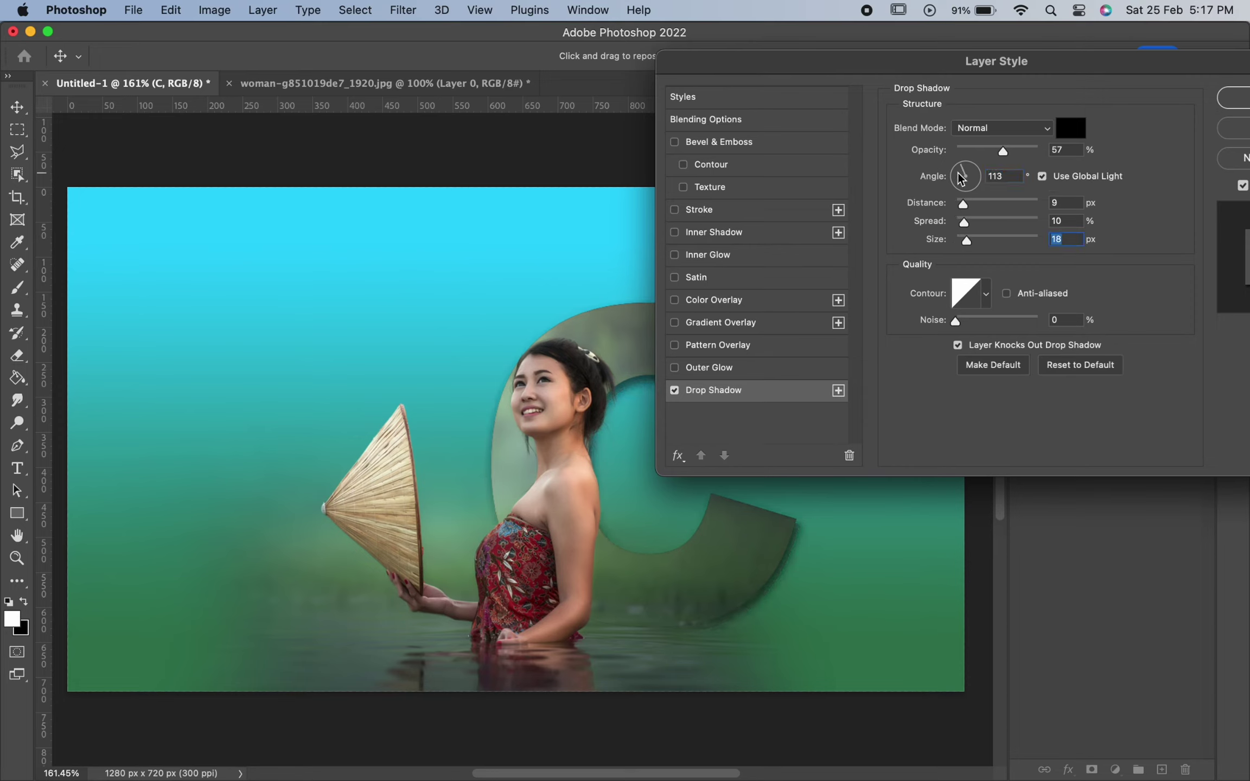
{"action": "left_click_drag", "start_coordinate": [962, 166], "coordinate": [974, 170]}
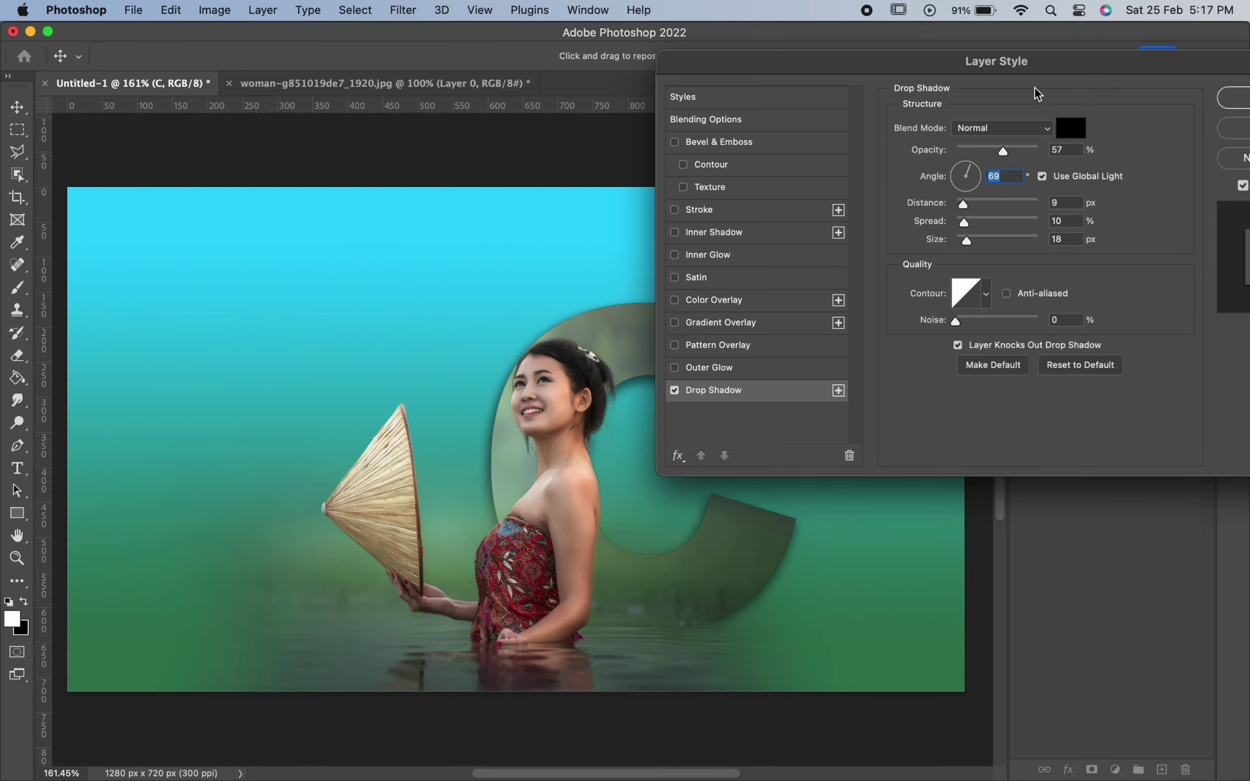
{"action": "left_click_drag", "start_coordinate": [1037, 93], "coordinate": [842, 88]}
{"action": "left_click", "coordinate": [1085, 95]}
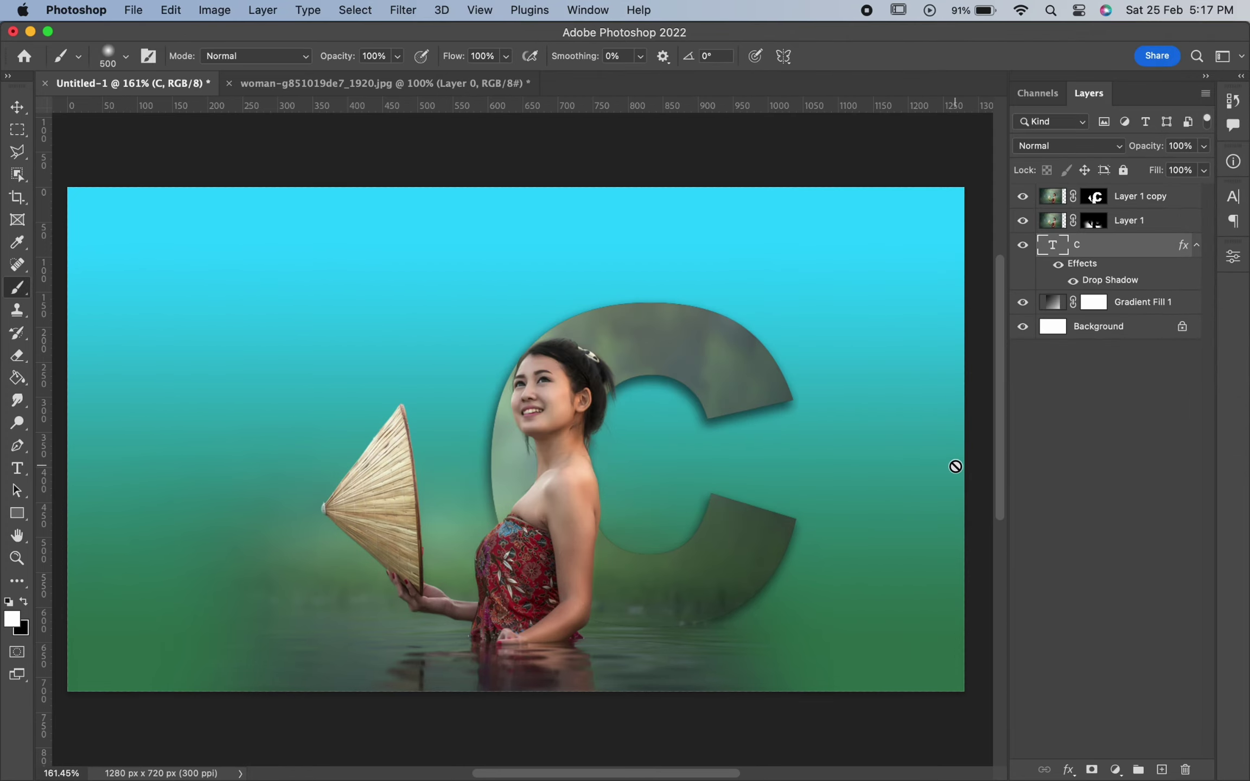
{"action": "scroll", "coordinate": [958, 473], "scroll_direction": "up", "scroll_amount": 1}
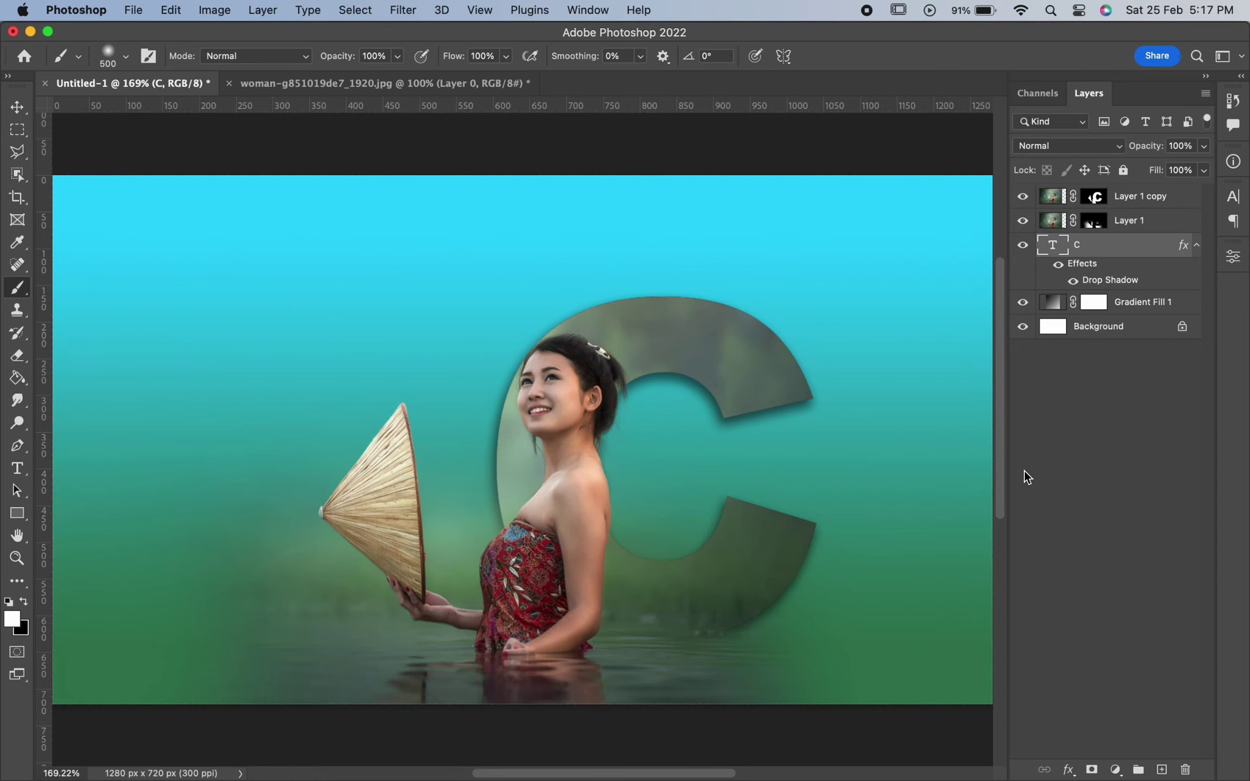